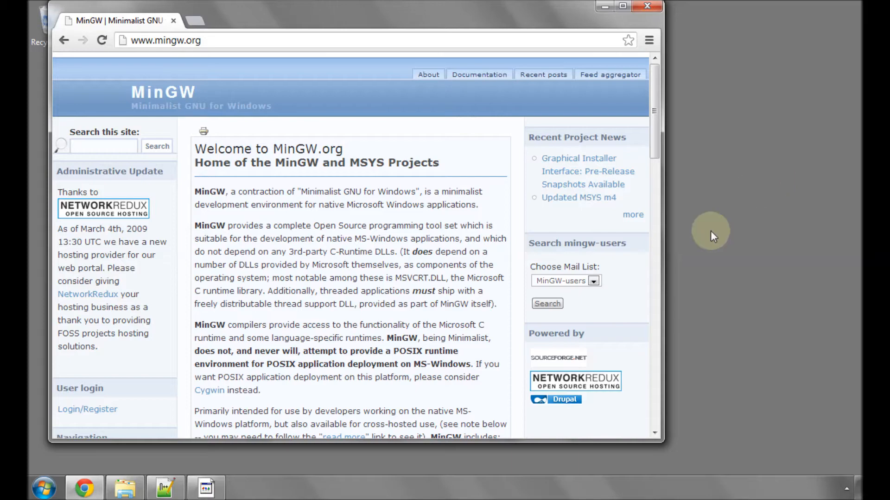
scroll(334, 292, "down", 4)
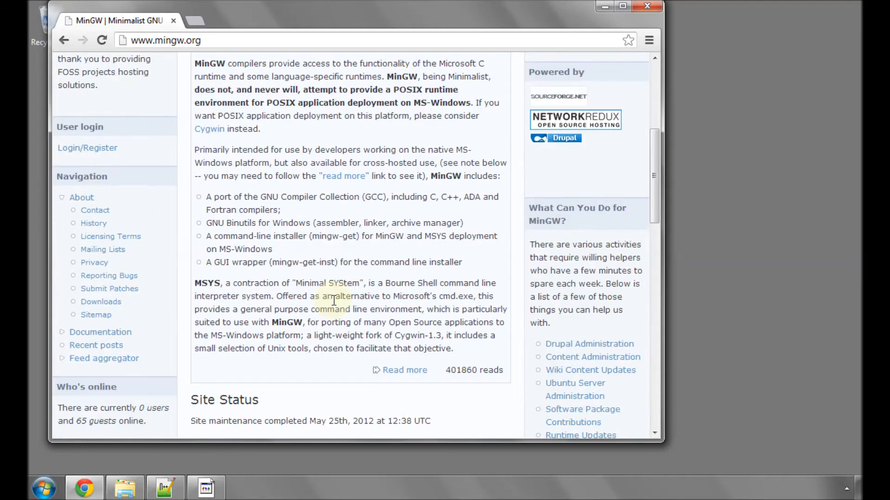
scroll(333, 300, "up", 2)
scroll(334, 300, "up", 2)
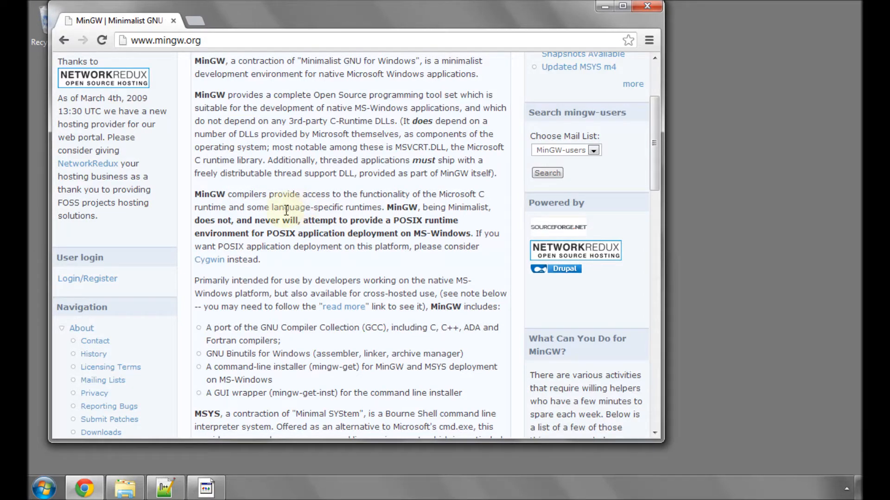
scroll(286, 210, "down", 3)
scroll(287, 210, "down", 3)
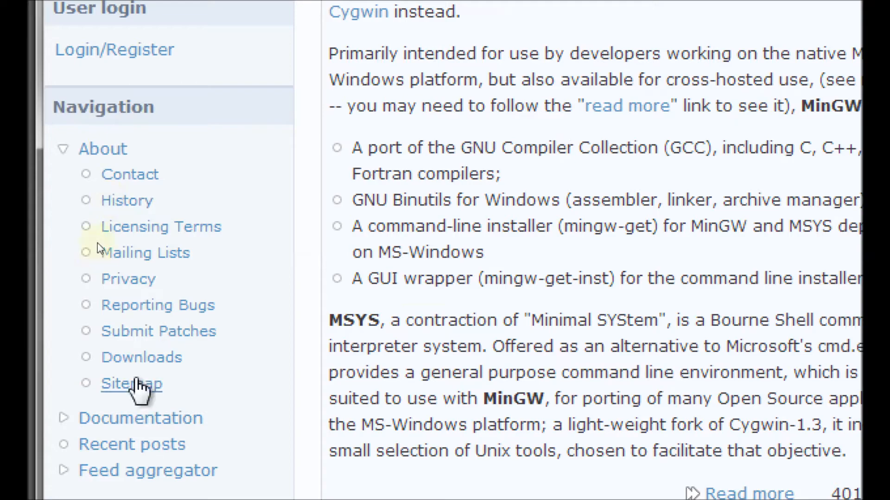
- Follow the Downloads link to the SourceForge MinGW files page, then bring up the Start menu
left_click(142, 357)
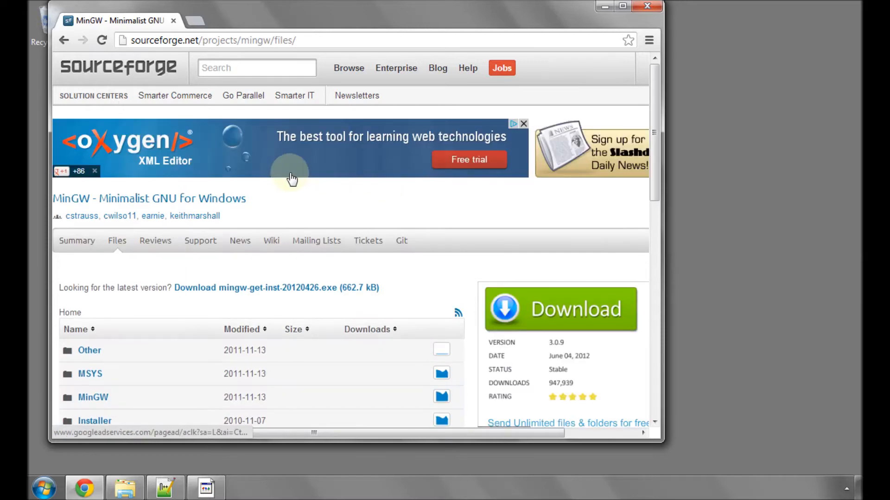
scroll(347, 208, "down", 1)
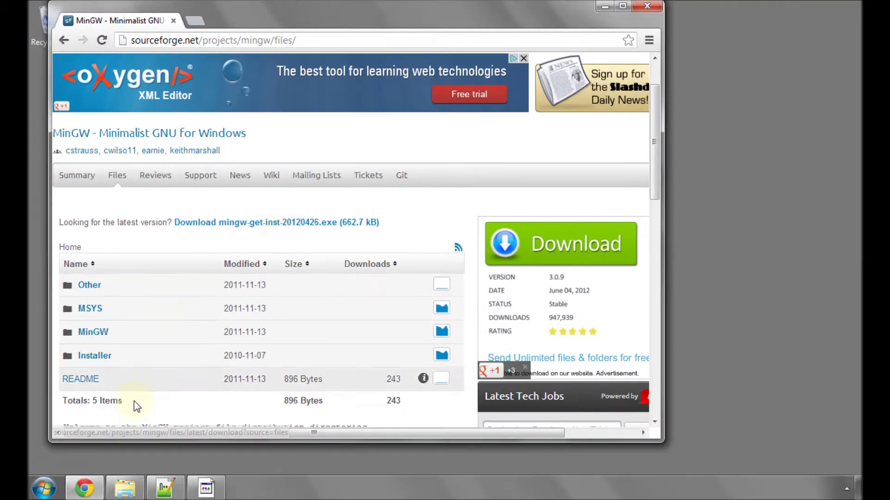
key("super")
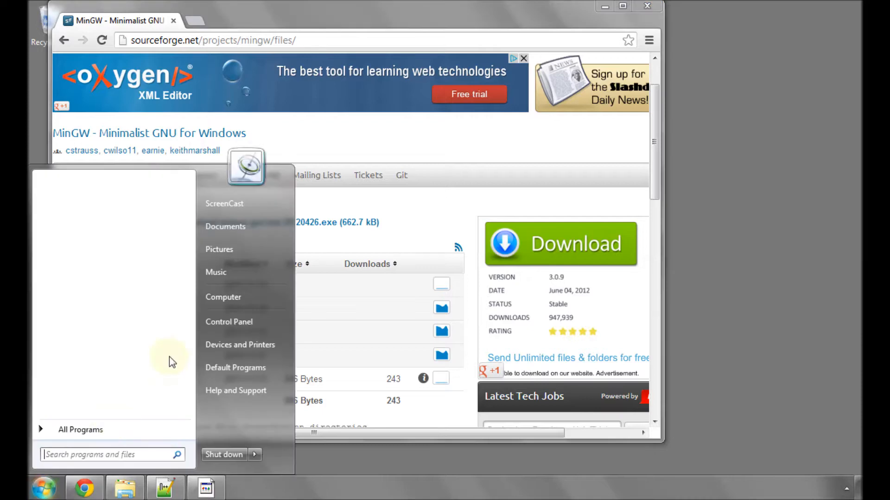
- Run the downloaded mingw-get-inst installer from the Downloads folder, confirming the security warning
left_click(223, 298)
left_click(303, 146)
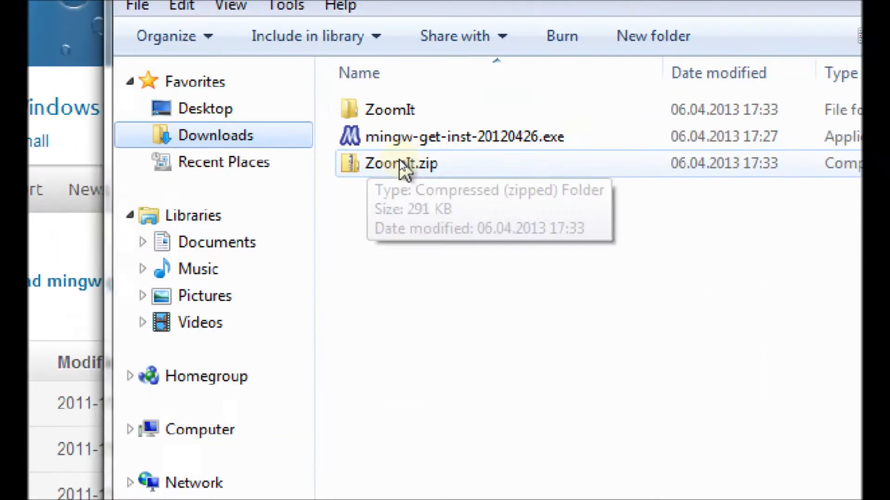
double_click(417, 148)
left_click(481, 255)
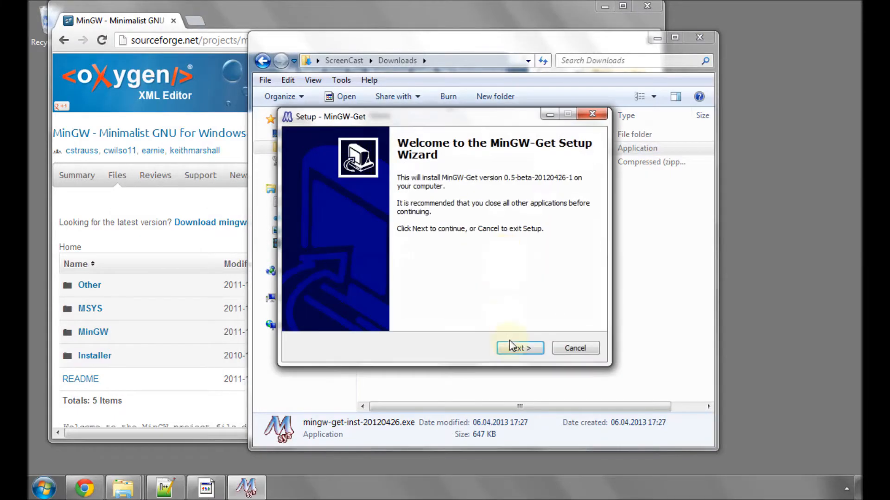
- Advance the wizard: keep pre-packaged catalogues, accept the license, keep C:\MinGW, skip the Start Menu folder
left_click(511, 346)
left_click(517, 353)
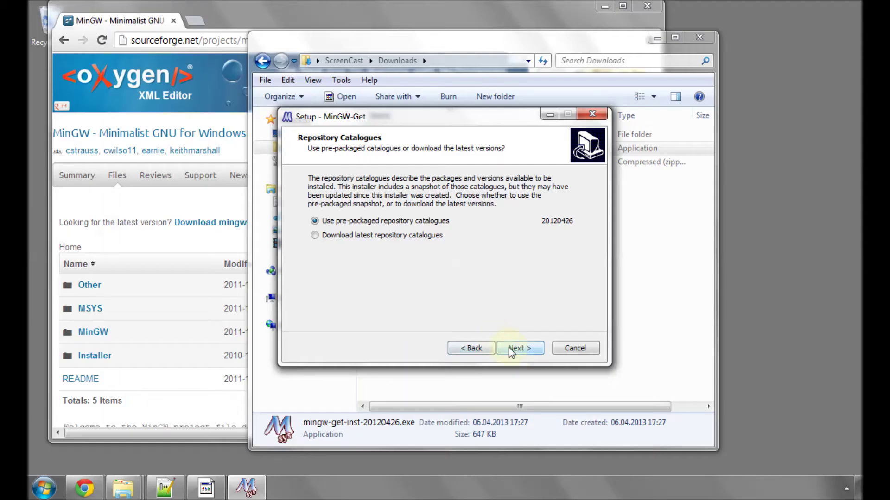
left_click(515, 349)
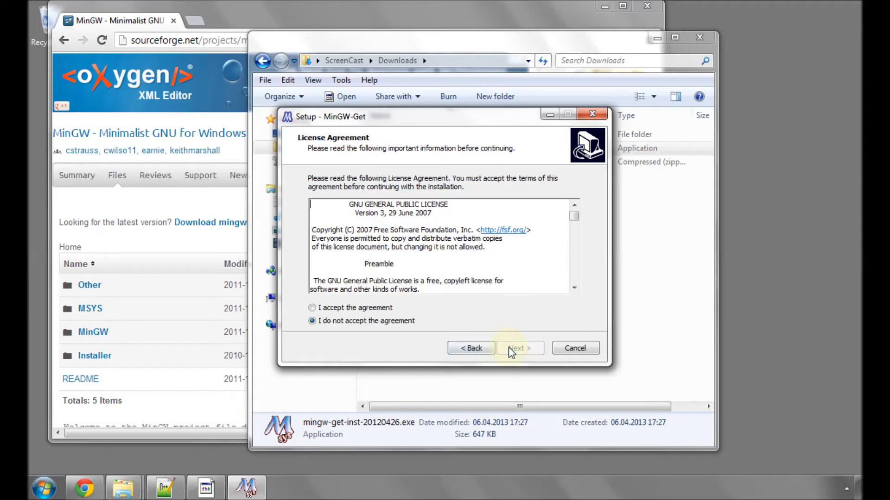
left_click(386, 310)
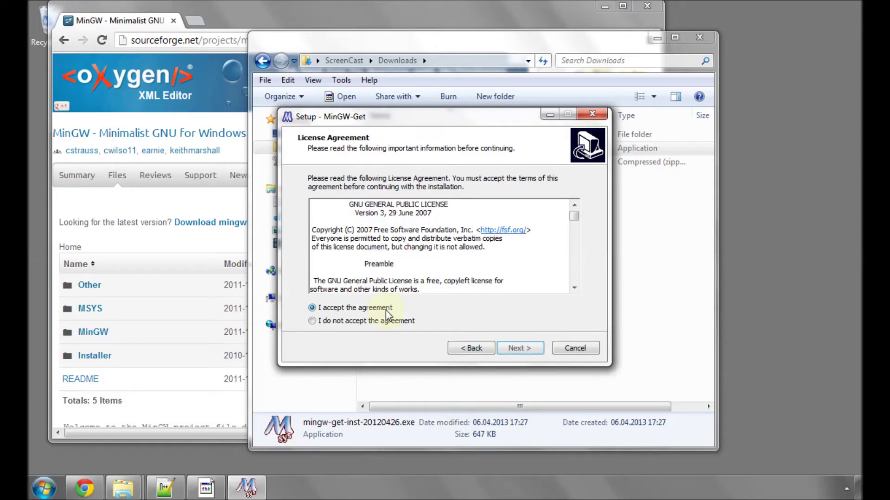
left_click(520, 349)
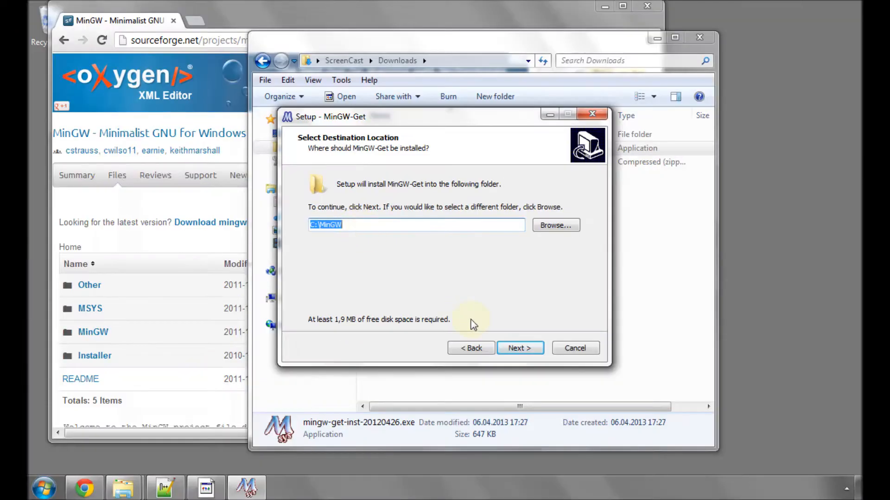
left_click(516, 348)
left_click(394, 323)
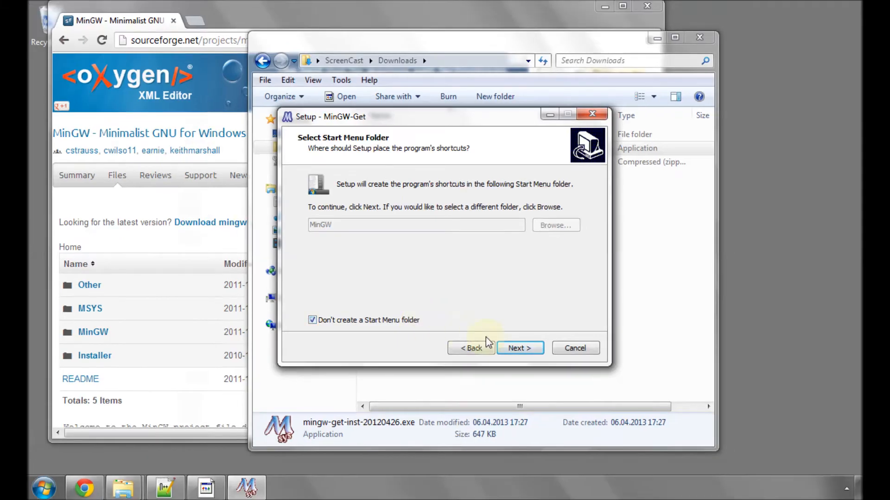
left_click(519, 347)
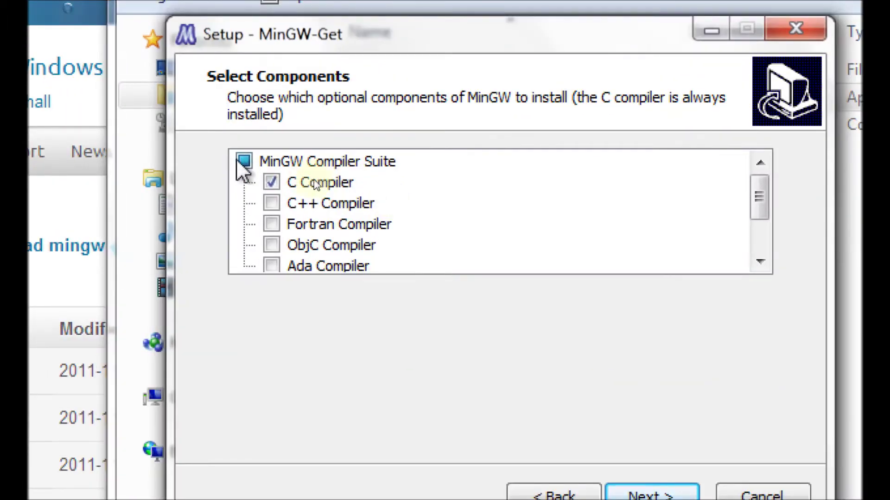
- Select the full MinGW Compiler Suite, reach the ready-to-install summary, then cancel setup without installing
left_click(317, 180)
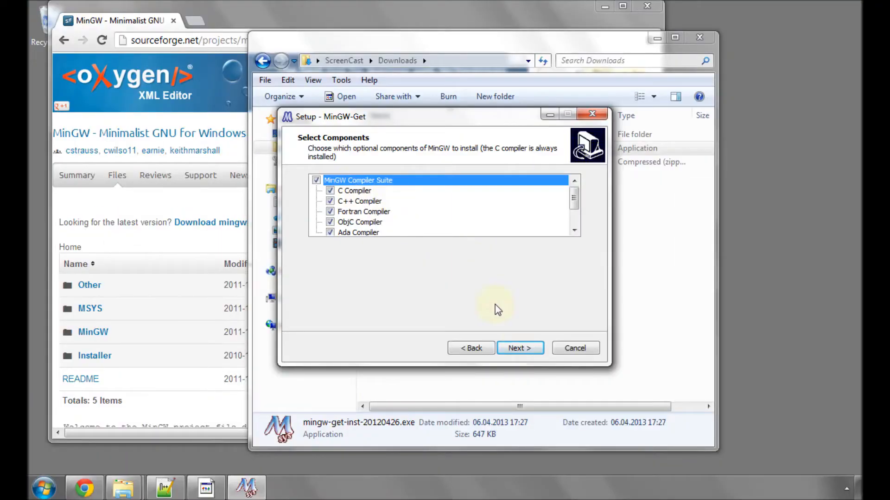
left_click(521, 344)
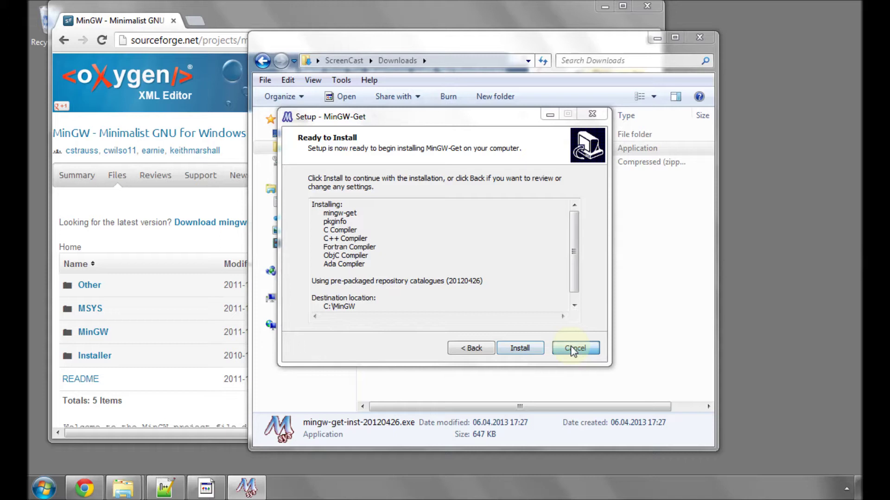
left_click(574, 351)
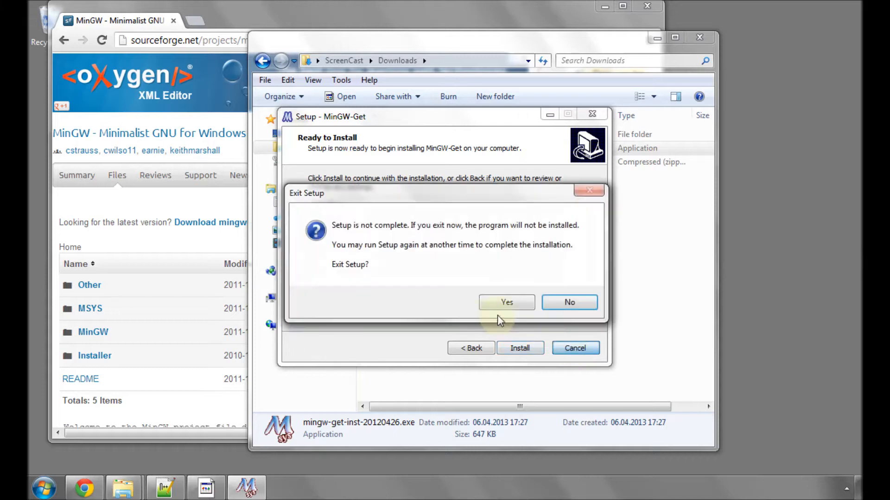
left_click(505, 305)
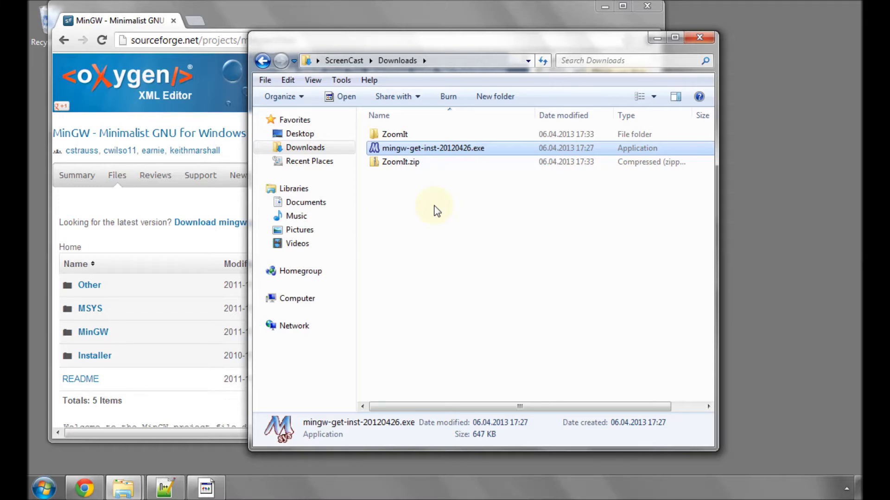
- Browse from Computer into C:\MinGW\bin
left_click(296, 298)
double_click(411, 139)
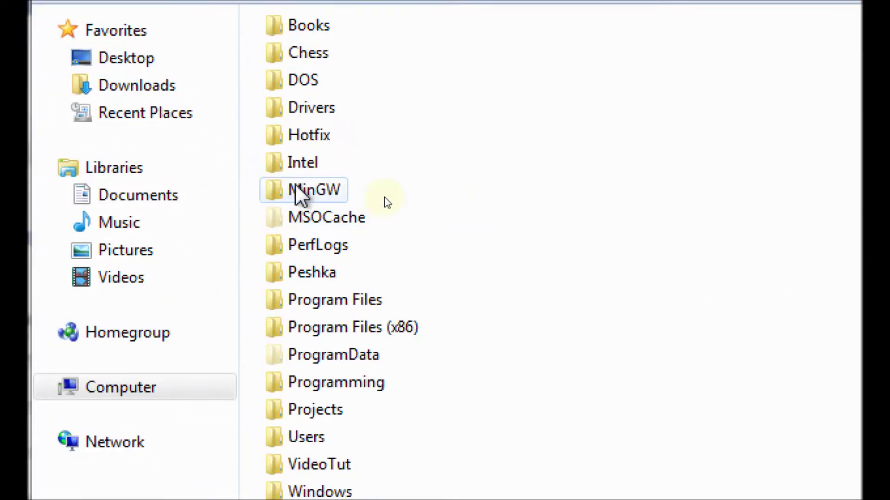
double_click(390, 200)
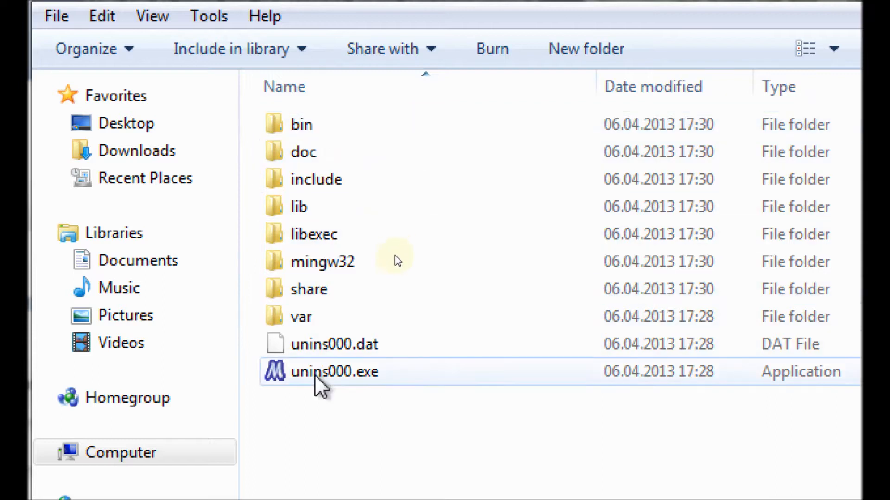
double_click(316, 128)
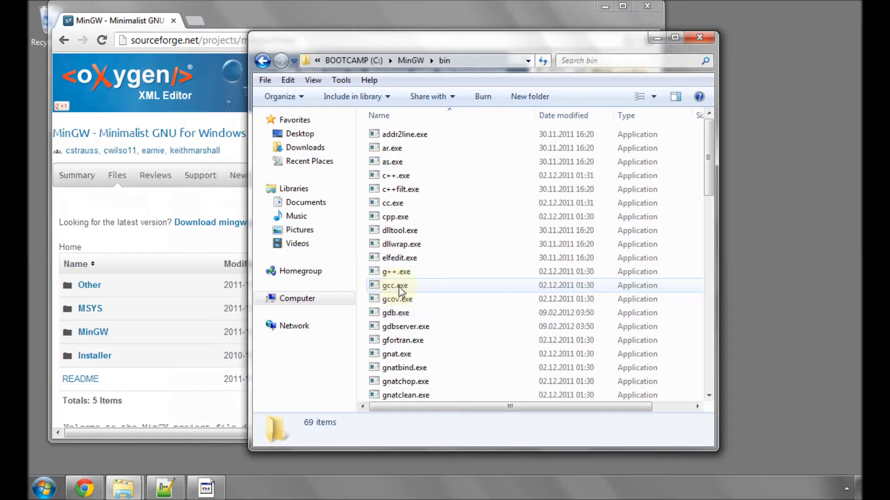
- Select gcc.exe and copy the bin folder's address from the breadcrumb
left_click(327, 381)
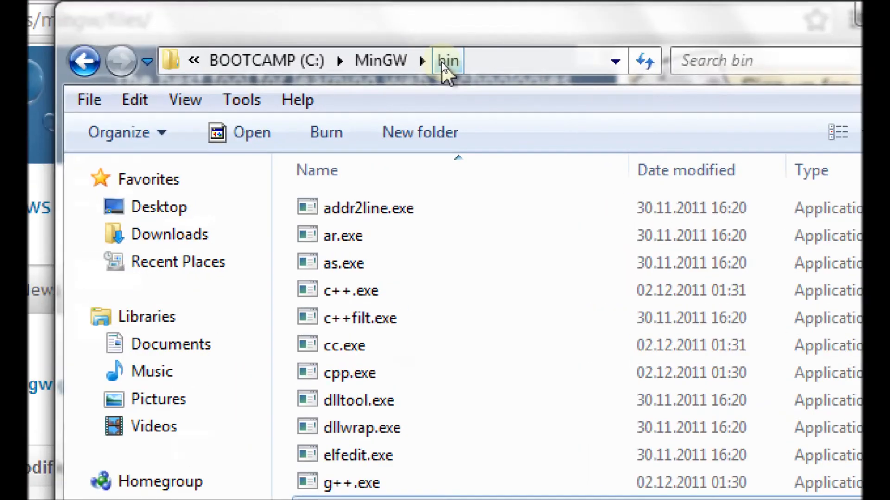
right_click(441, 62)
left_click(501, 82)
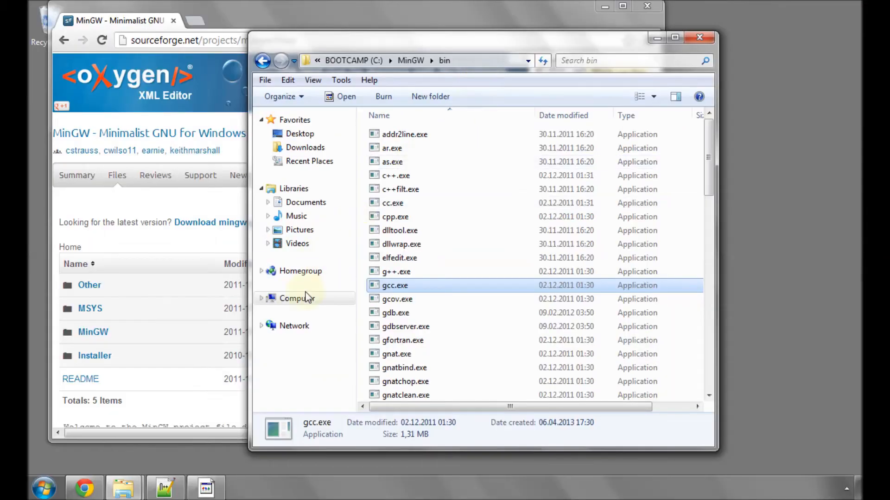
- Reach Environment Variables via Computer Properties and Advanced system settings
right_click(300, 304)
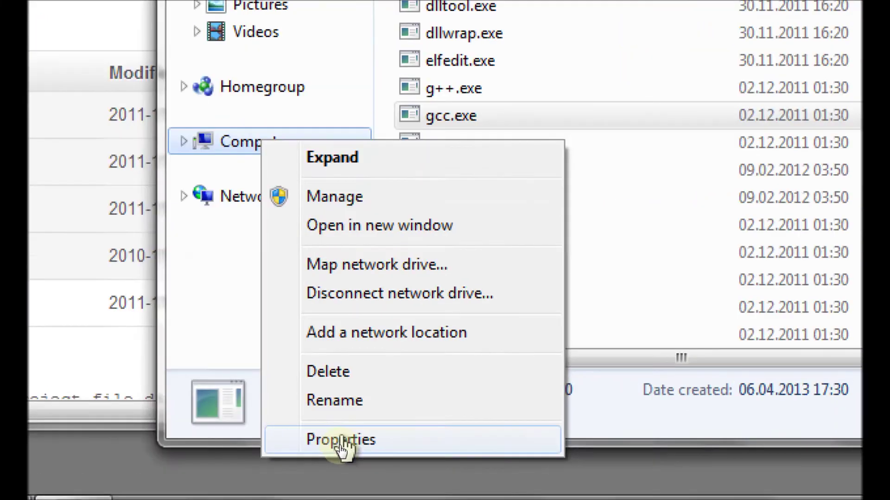
left_click(341, 440)
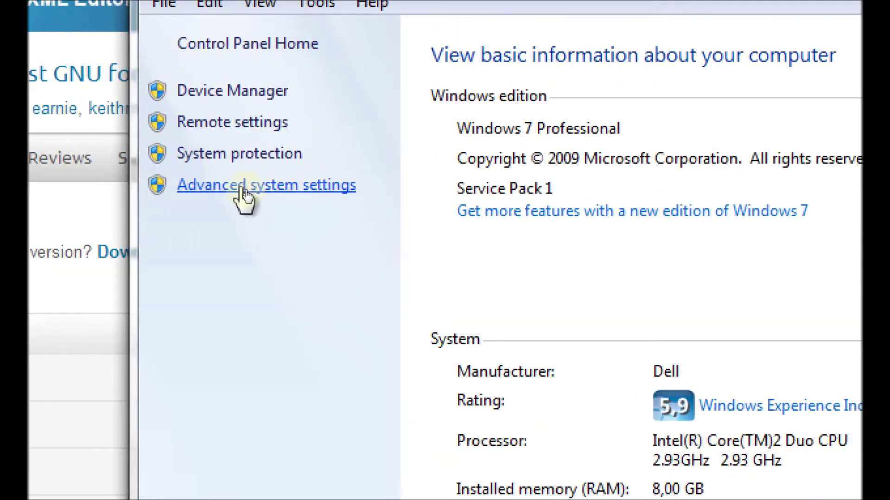
left_click(245, 194)
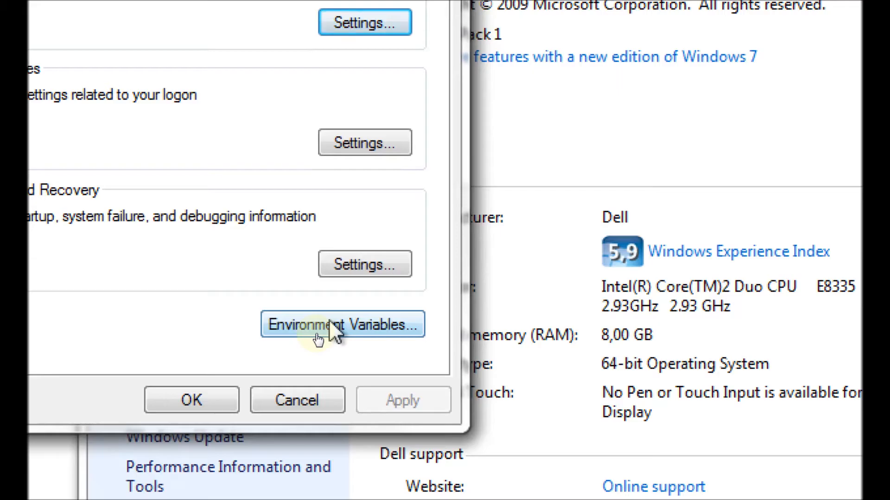
left_click(322, 336)
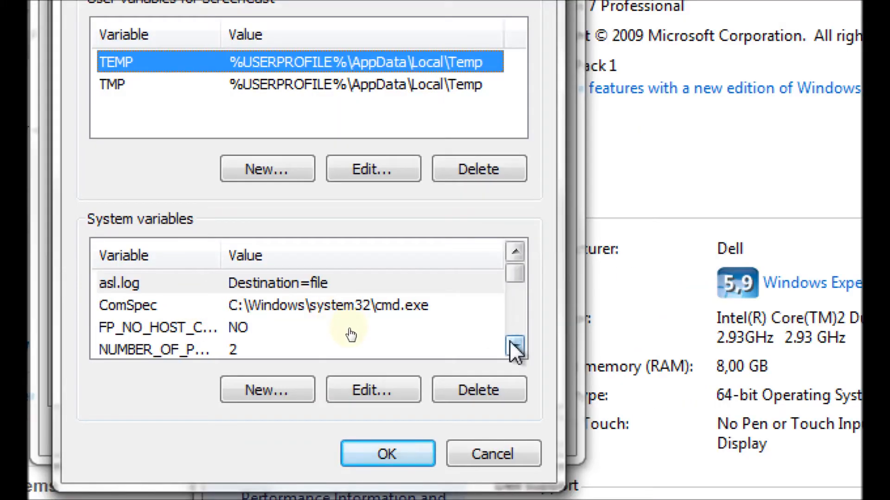
- Select the Path system variable and start editing it
left_click(351, 332)
left_click(351, 331)
left_click(514, 345)
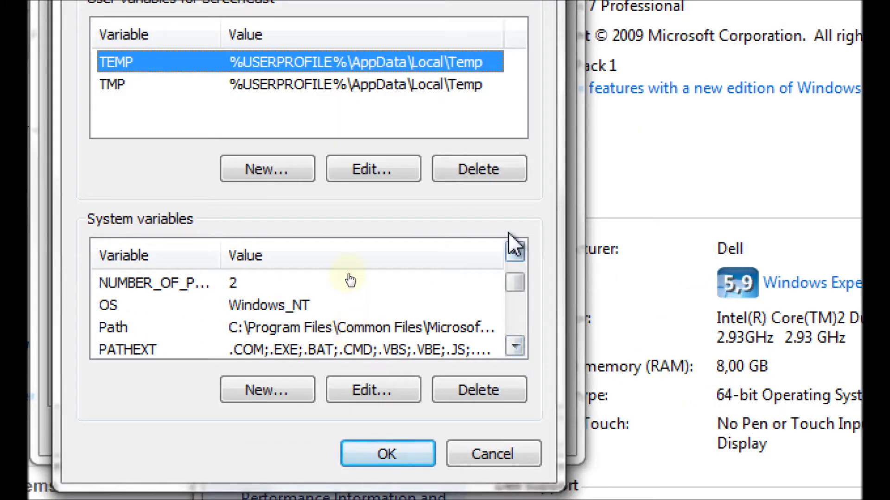
left_click(146, 328)
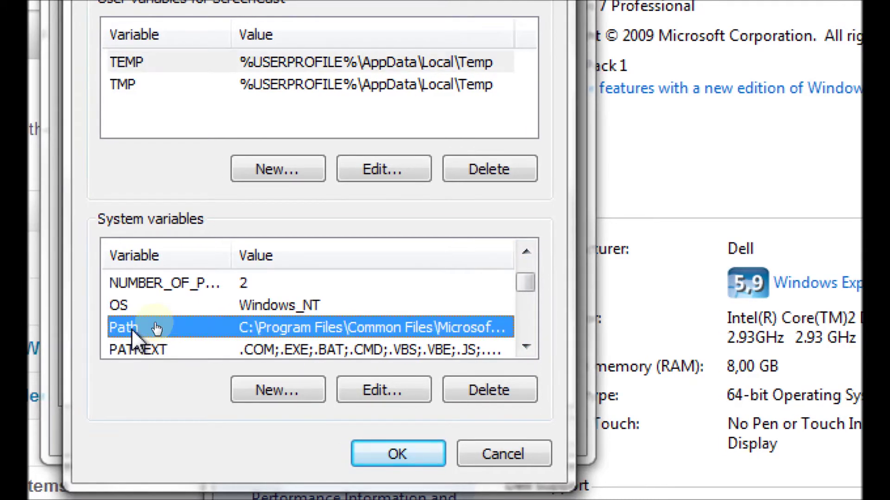
left_click(355, 393)
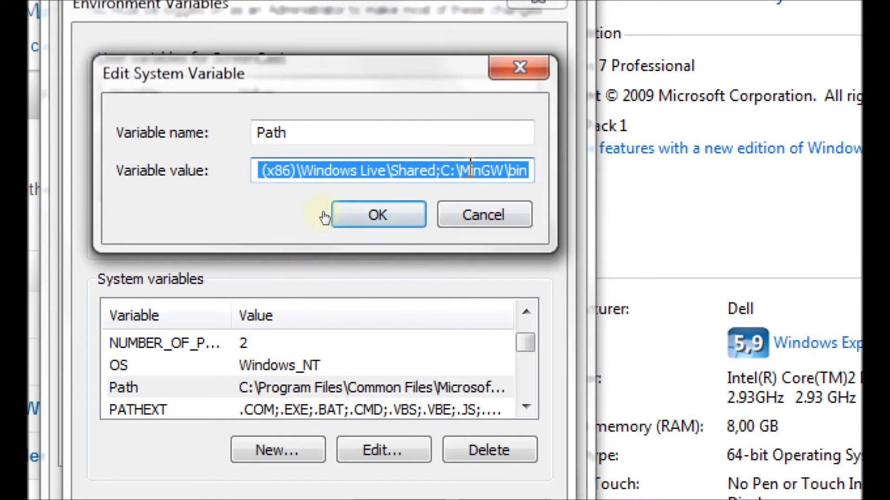
- Check that the Path value ends with the ;C:\MinGW\bin entry
left_click(387, 170)
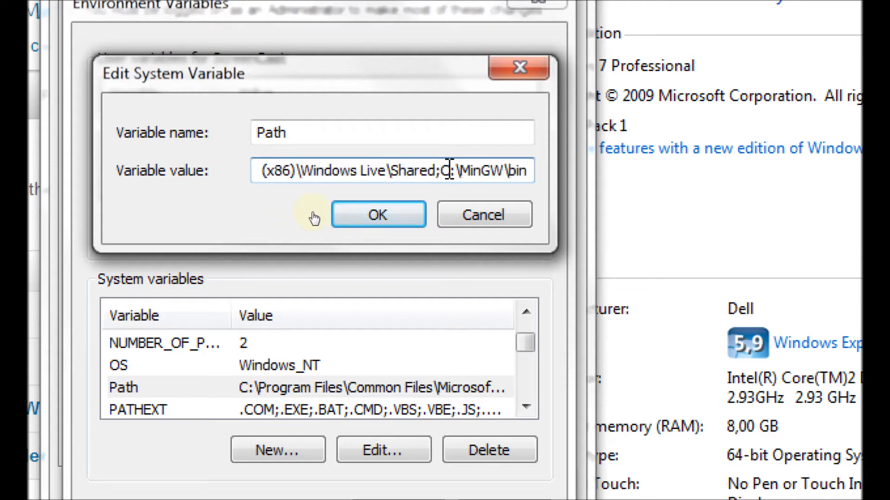
key("End")
left_click(453, 172)
left_click_drag(442, 171, 536, 172)
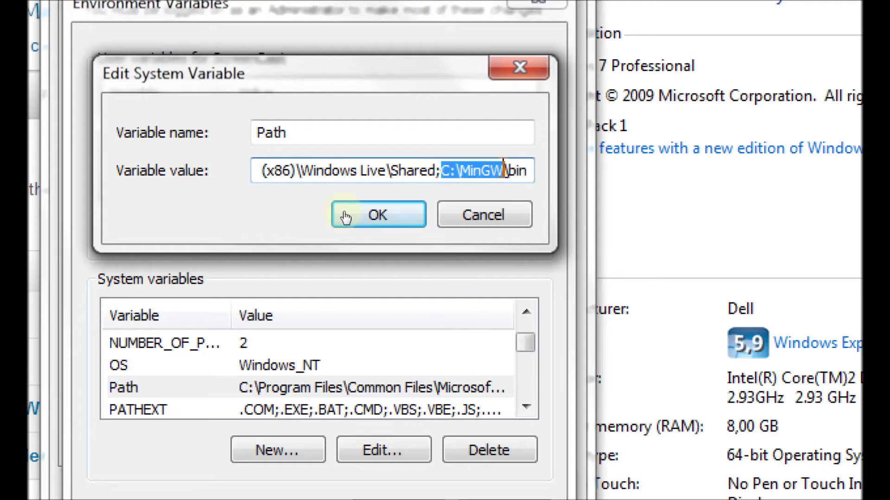
left_click(535, 173)
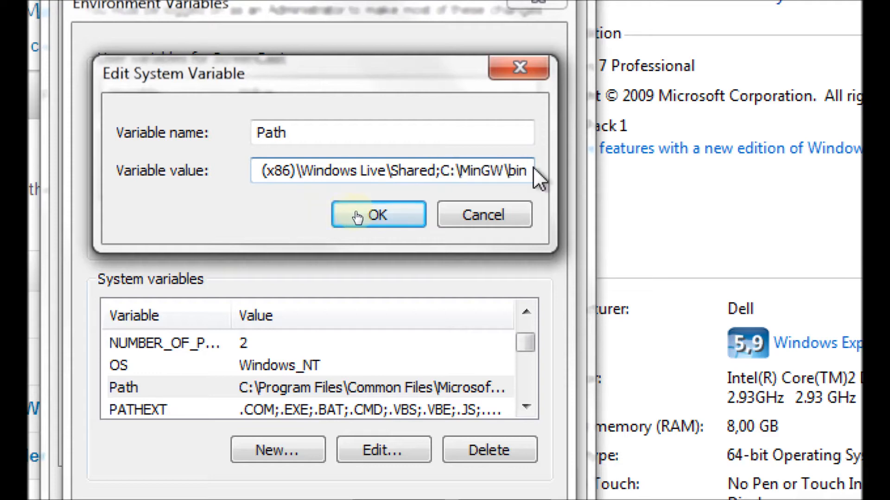
left_click_drag(532, 172, 442, 171)
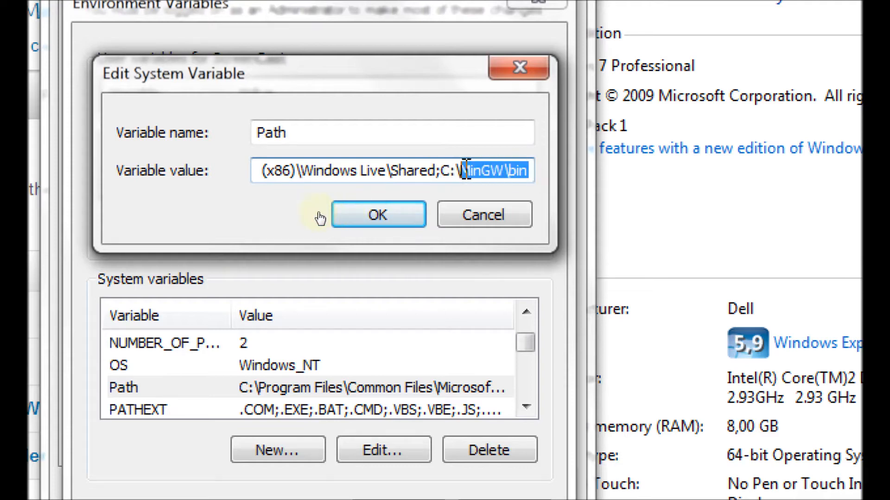
left_click(438, 171)
key("shift+End")
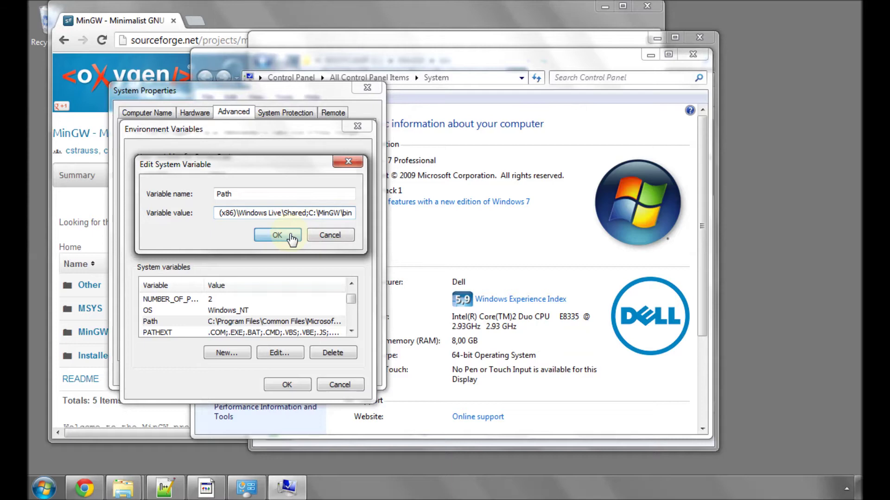
- Confirm the Path edit through Edit System Variable, Environment Variables and System Properties
left_click(379, 215)
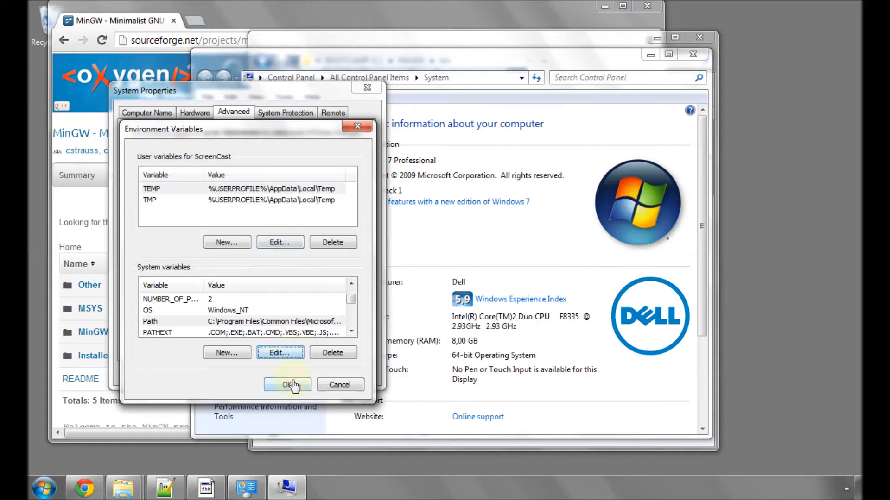
left_click(288, 384)
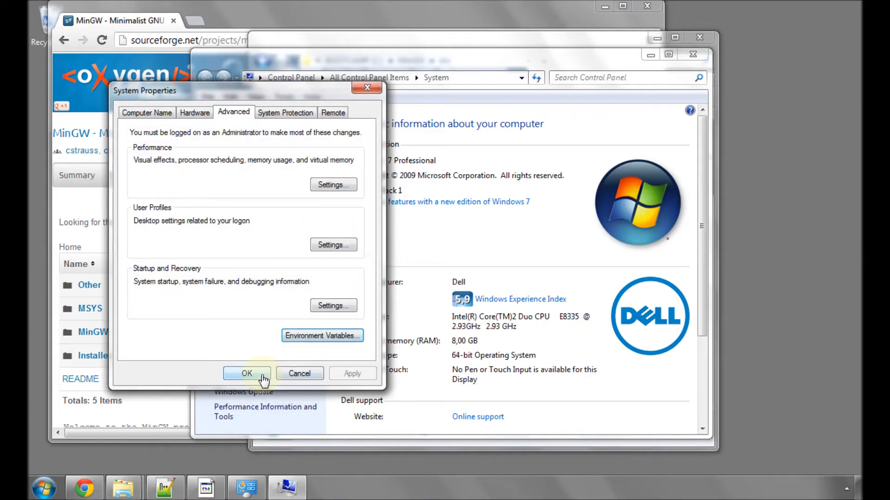
left_click(247, 374)
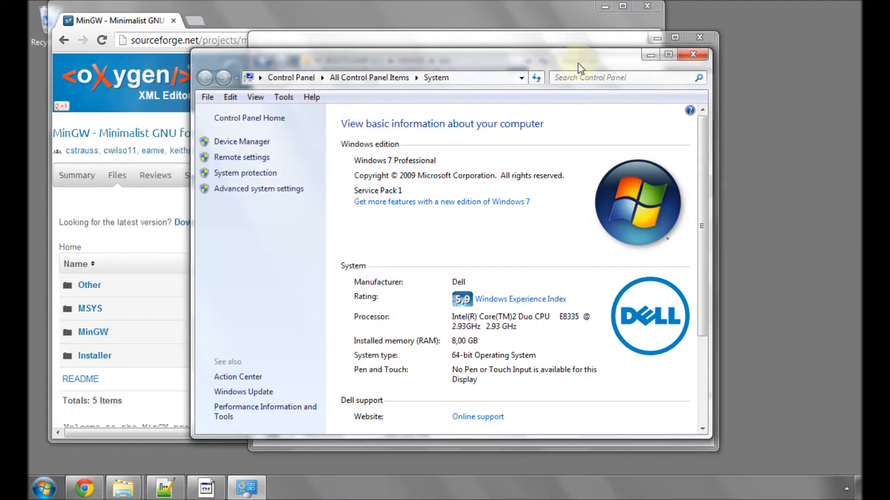
- Close the System window and select gcc.exe in the MinGW bin folder
left_click(692, 55)
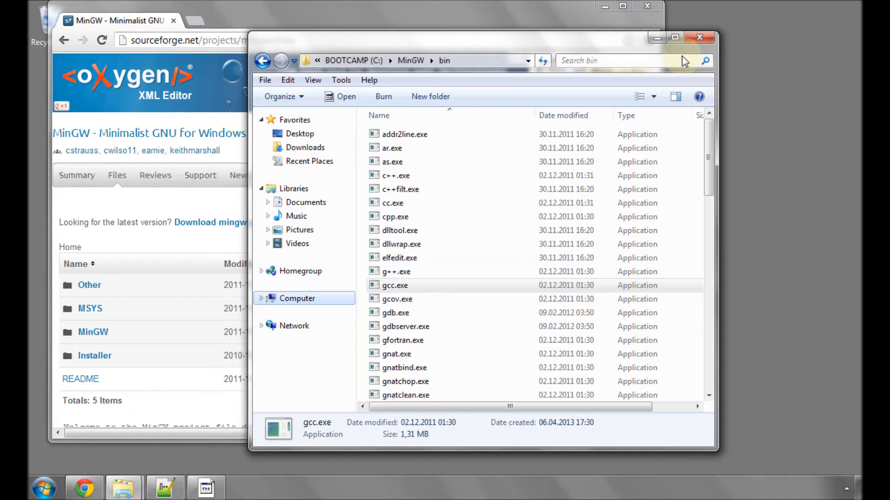
left_click(393, 285)
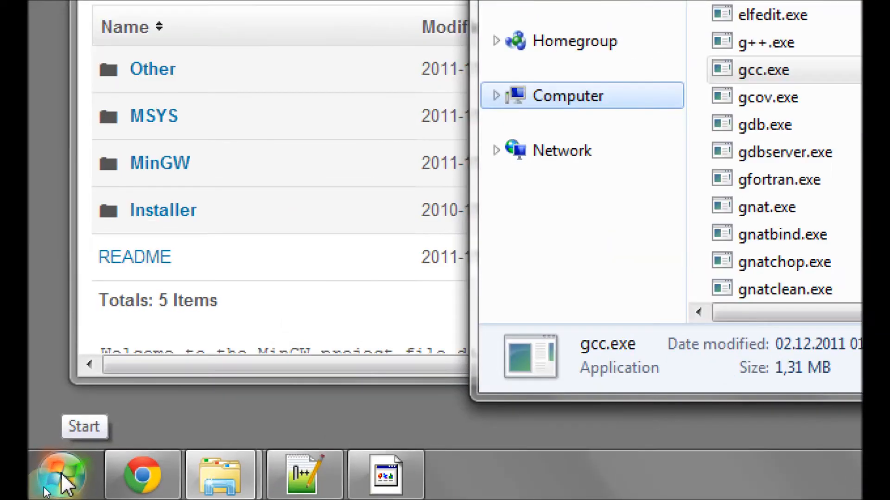
- Launch cmd from Start and run gcc -v, reporting GCC version 4.6.2 for mingw32
left_click(61, 480)
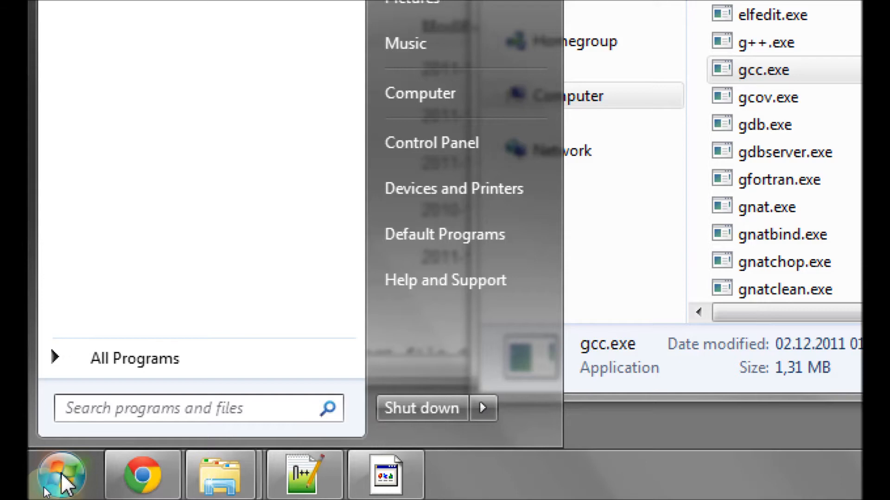
type("cmd")
key("Return")
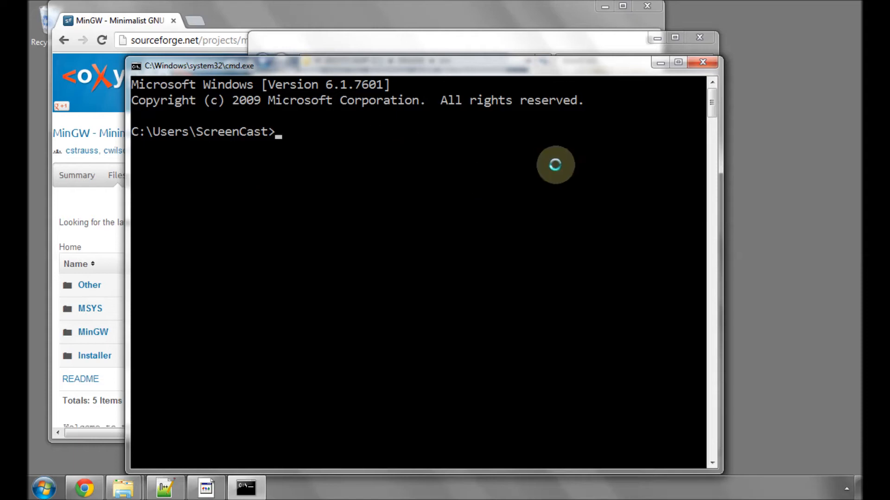
type("gcc -v")
key("Return")
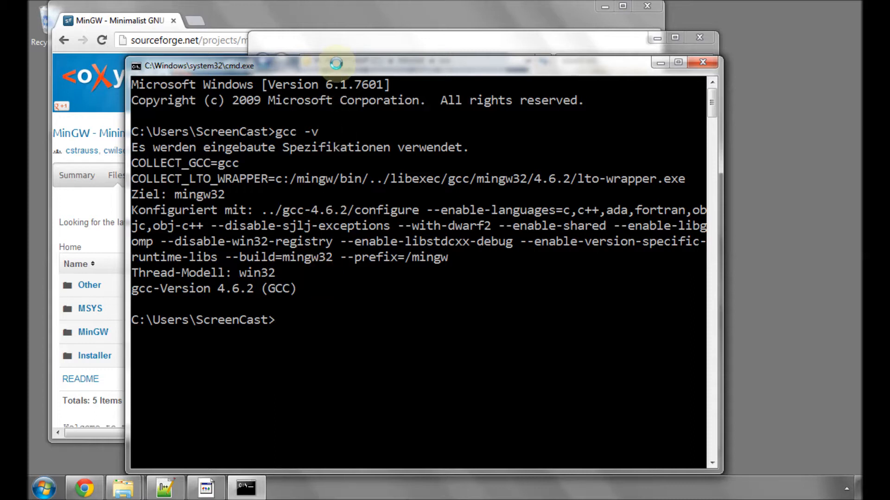
left_click_drag(336, 61, 339, 46)
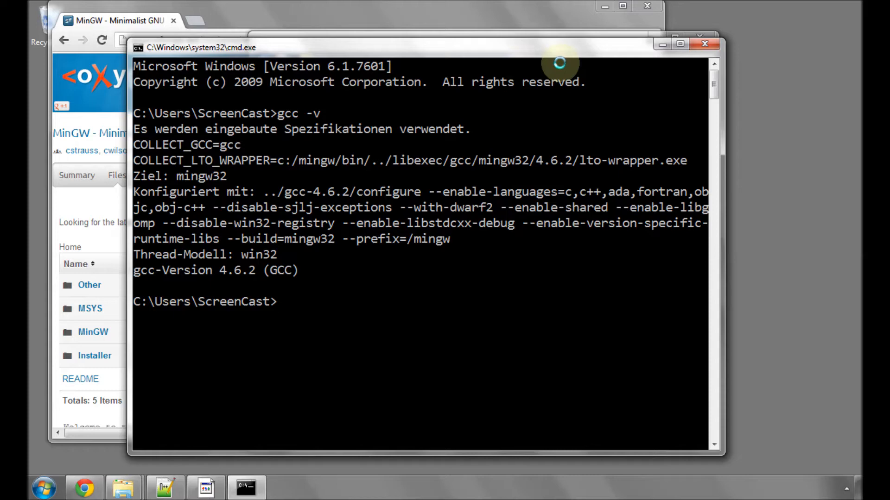
- Minimize the console and Explorer and load notepad-plus-plus.org's Notepad++ 6.3.2 download page
left_click(660, 44)
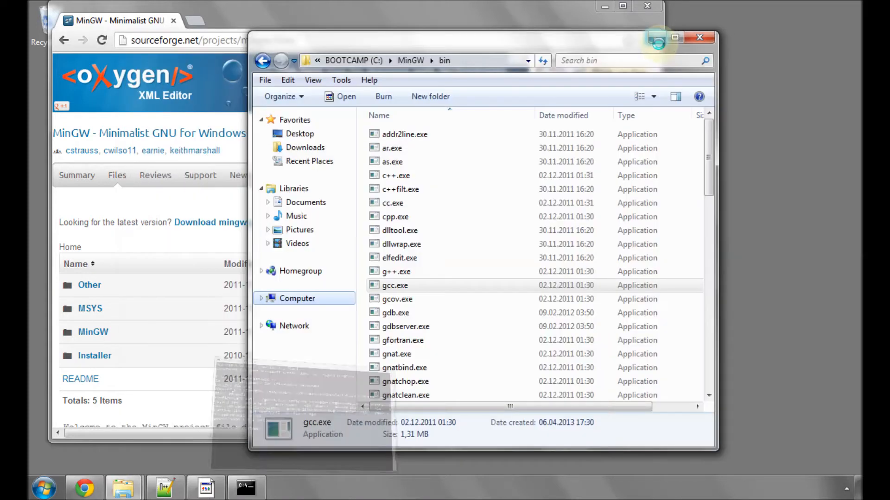
left_click(660, 37)
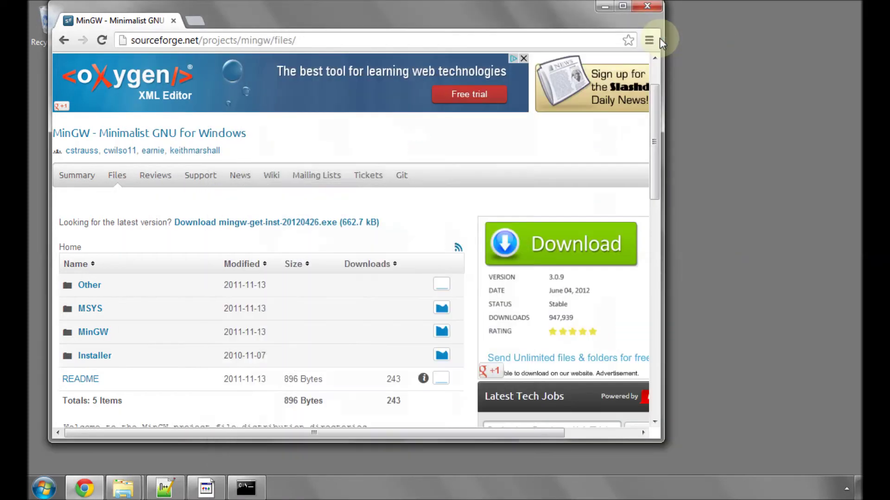
left_click(259, 41)
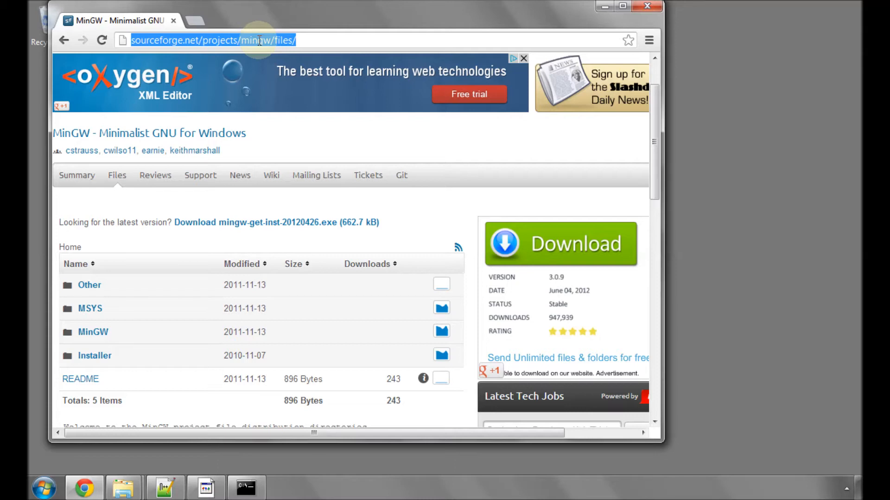
type("notepad-plus-plus.org")
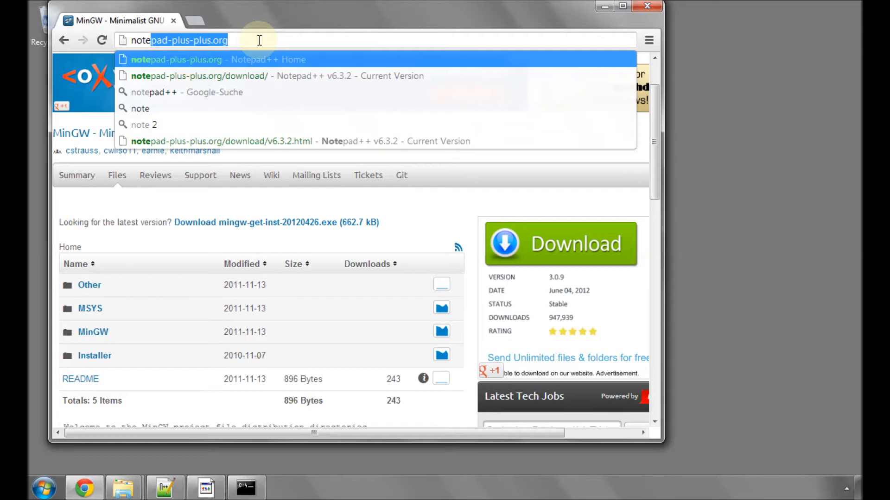
key("Return")
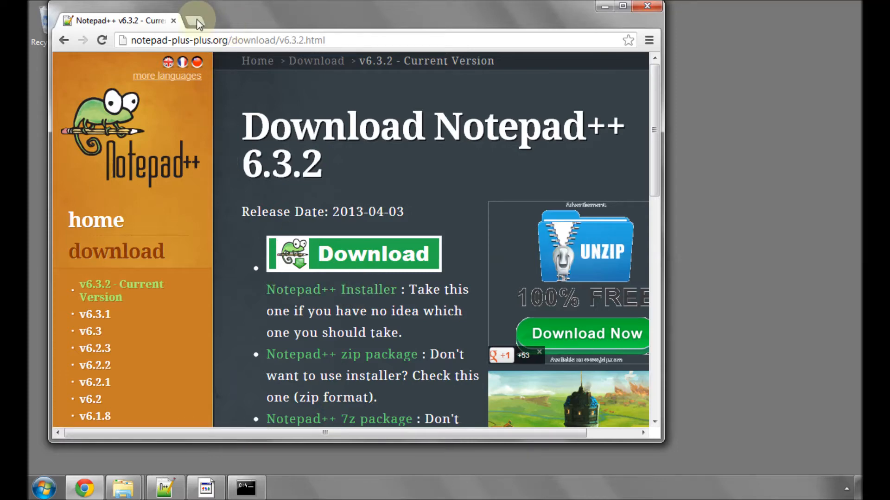
left_click(186, 40)
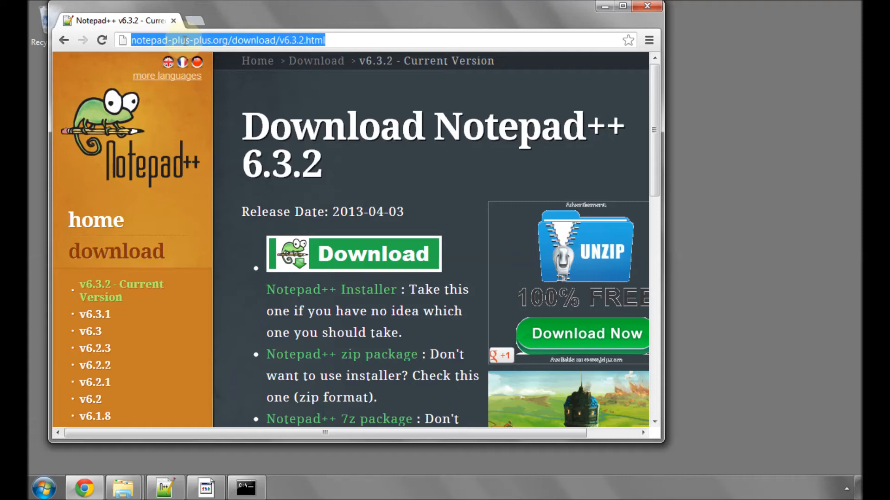
type("cplusplus.com")
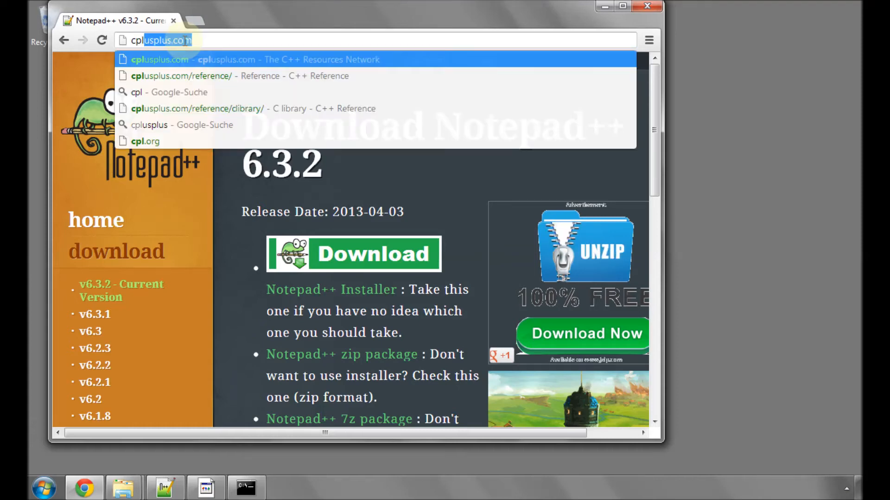
- Load cplusplus.com and navigate through Reference to the C library headers table
key("Return")
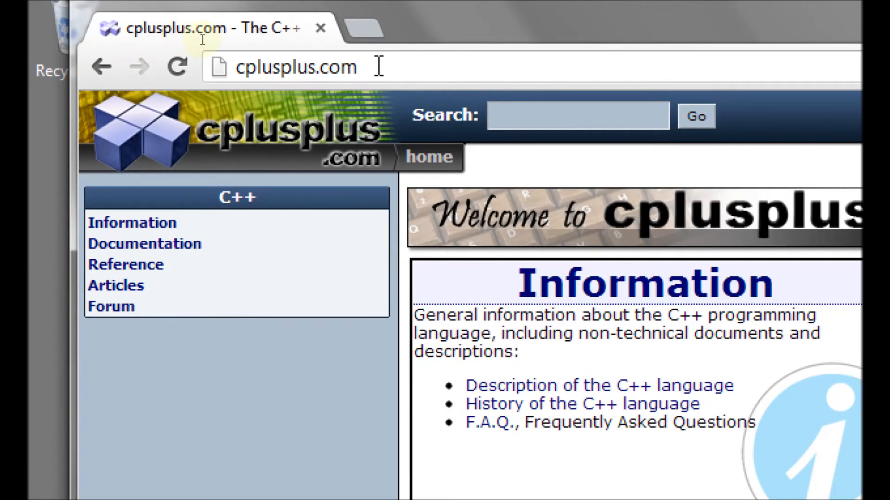
left_click(111, 268)
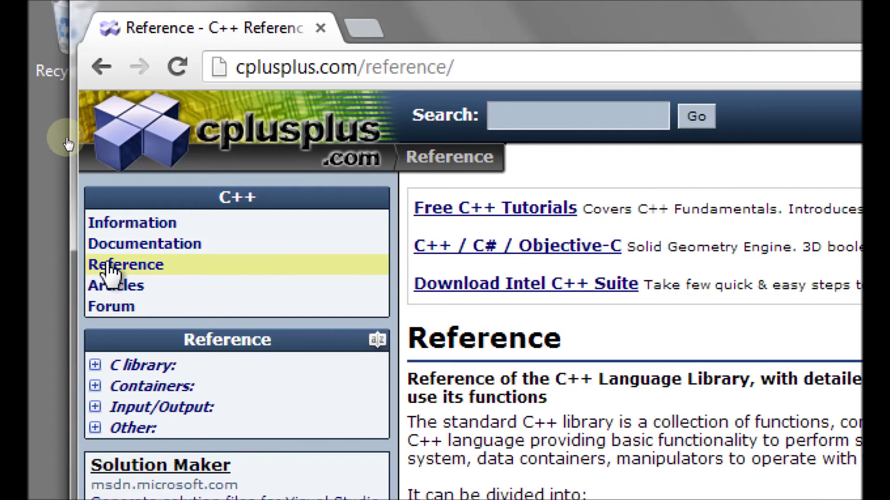
left_click(139, 367)
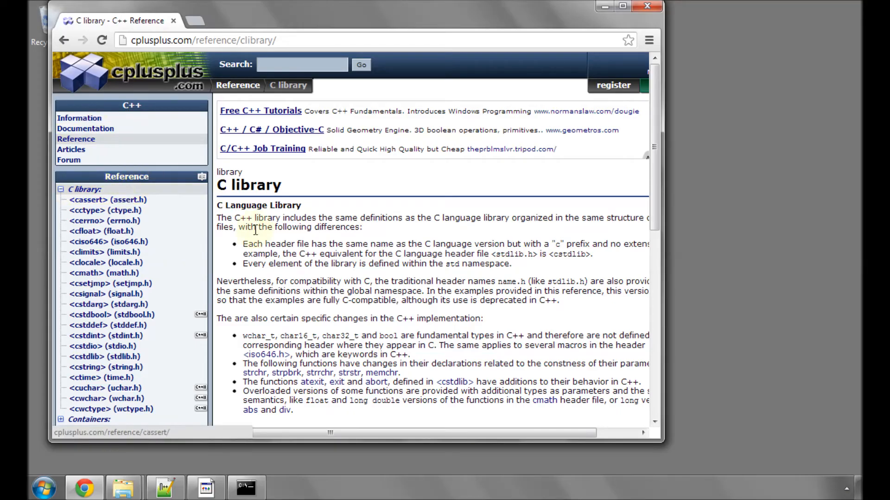
scroll(265, 243, "down", 3)
scroll(265, 244, "down", 3)
scroll(265, 243, "down", 3)
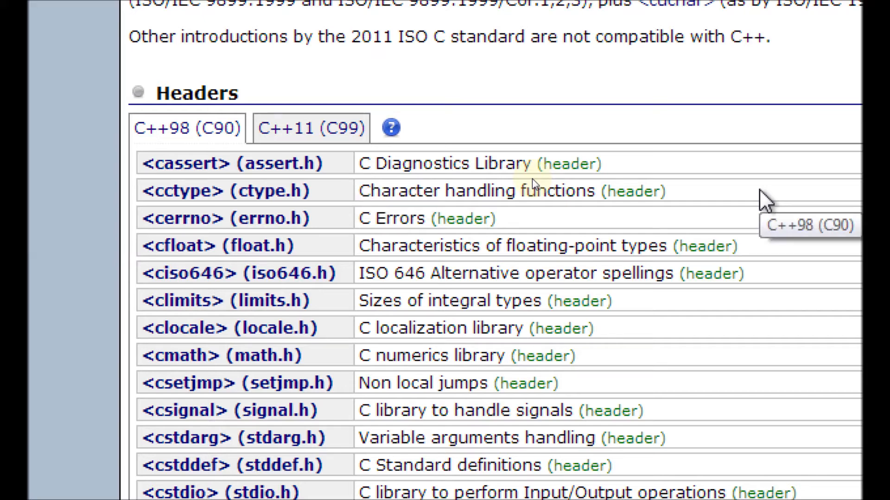
- Follow the <cmath> (math.h) link to its function reference page
left_click(279, 359)
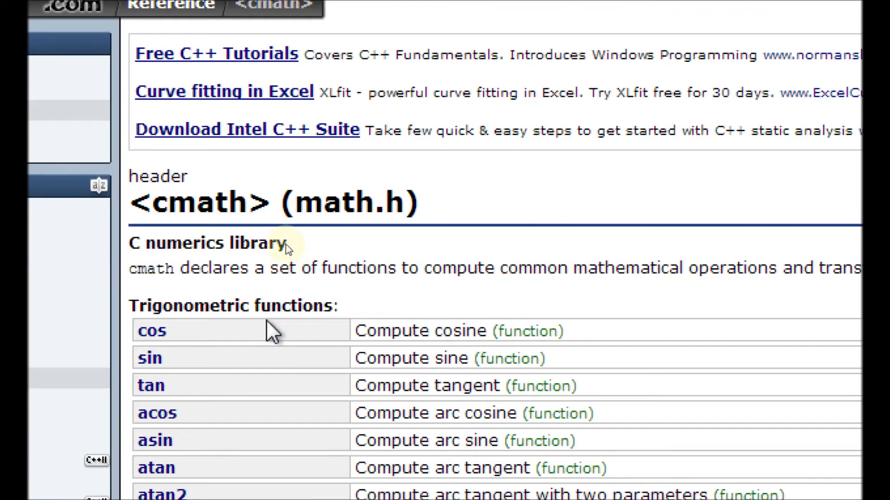
scroll(272, 333, "down", 2)
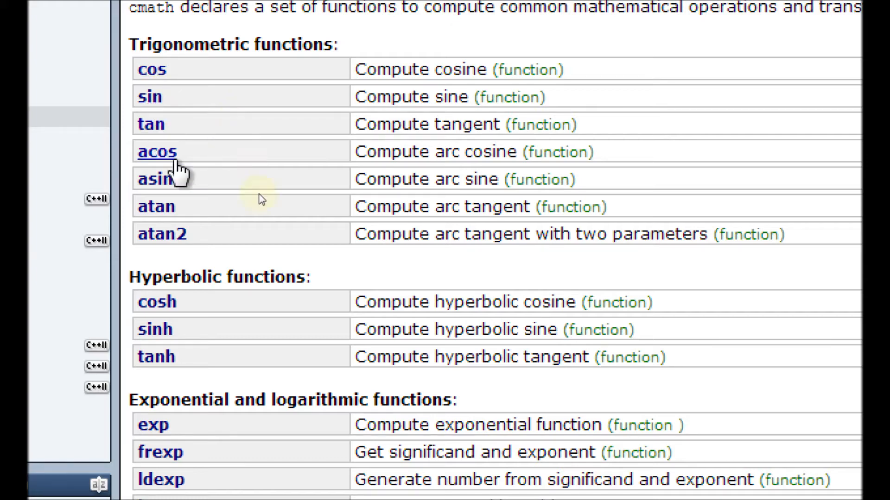
scroll(257, 195, "down", 4)
scroll(270, 210, "down", 2)
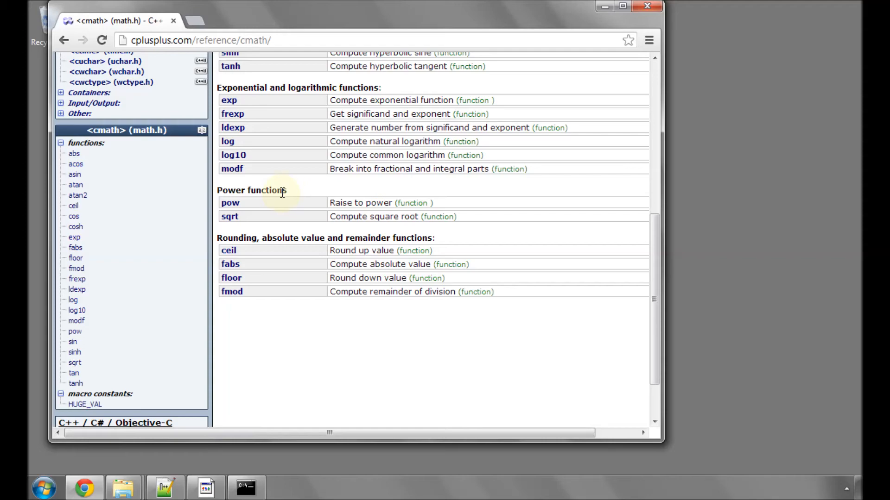
scroll(287, 192, "up", 4)
scroll(287, 192, "up", 4)
scroll(287, 191, "down", 2)
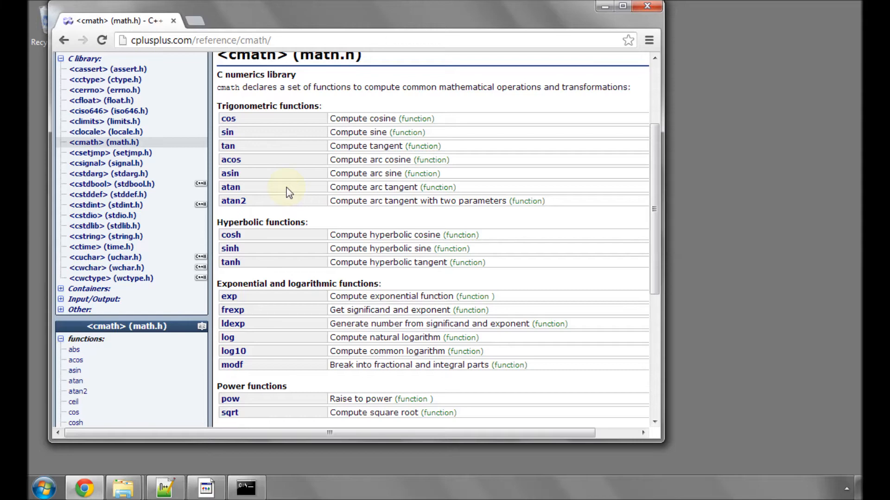
scroll(287, 192, "up", 2)
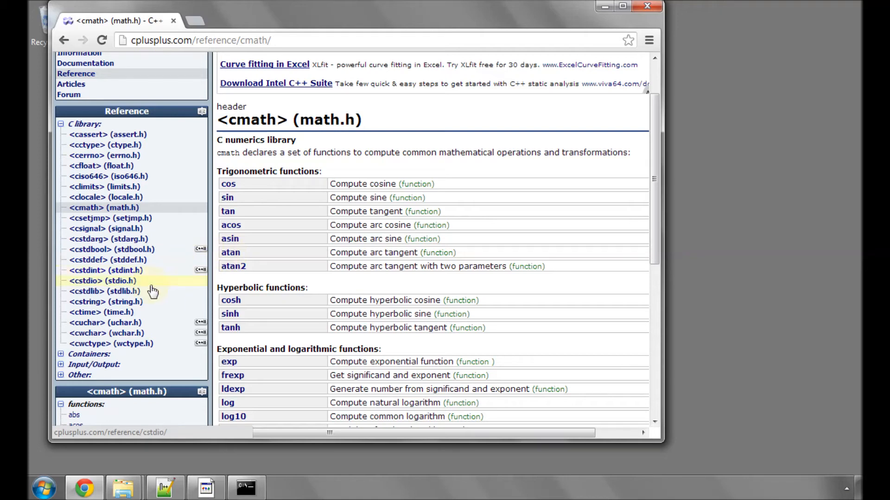
- Read the cstdio (stdio.h) reference and its formatted I/O section, then return to the cplusplus.com home page
left_click(122, 281)
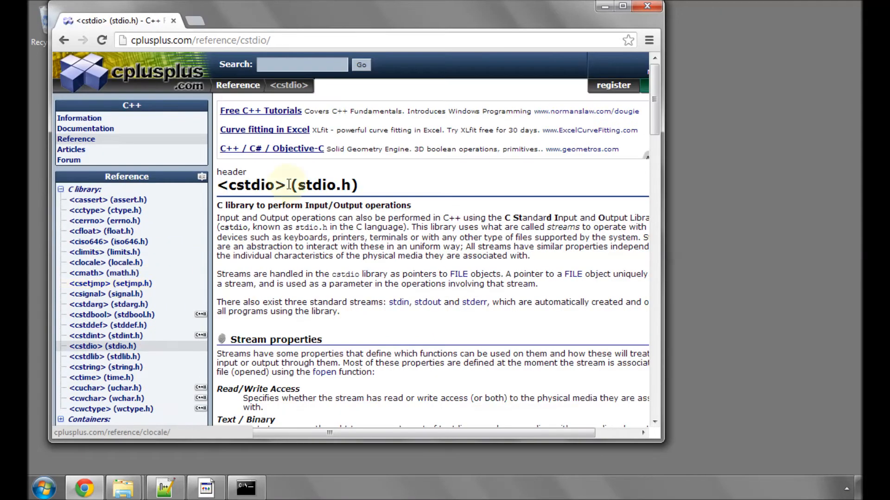
left_click_drag(298, 185, 351, 185)
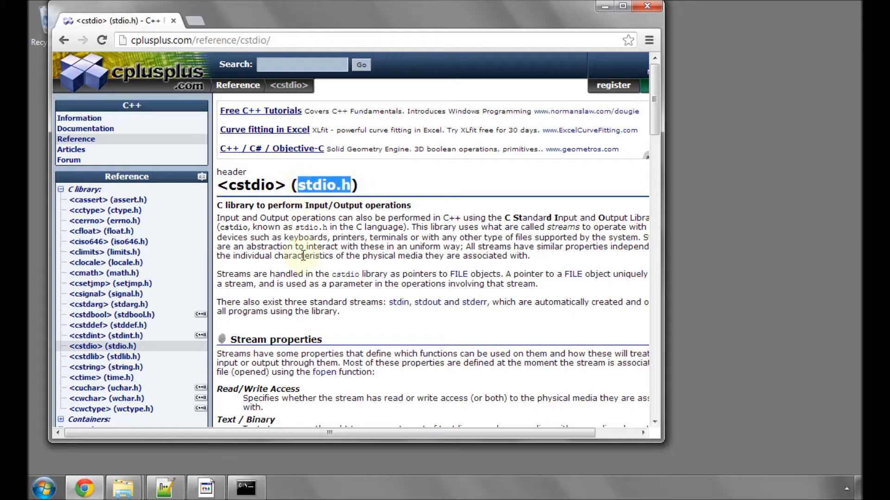
scroll(300, 256, "down", 5)
scroll(301, 254, "down", 5)
scroll(301, 255, "down", 2)
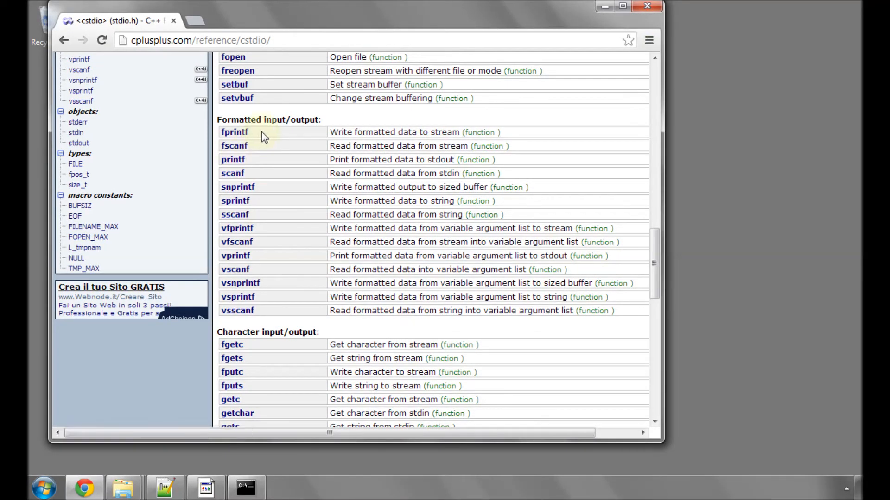
left_click(102, 40)
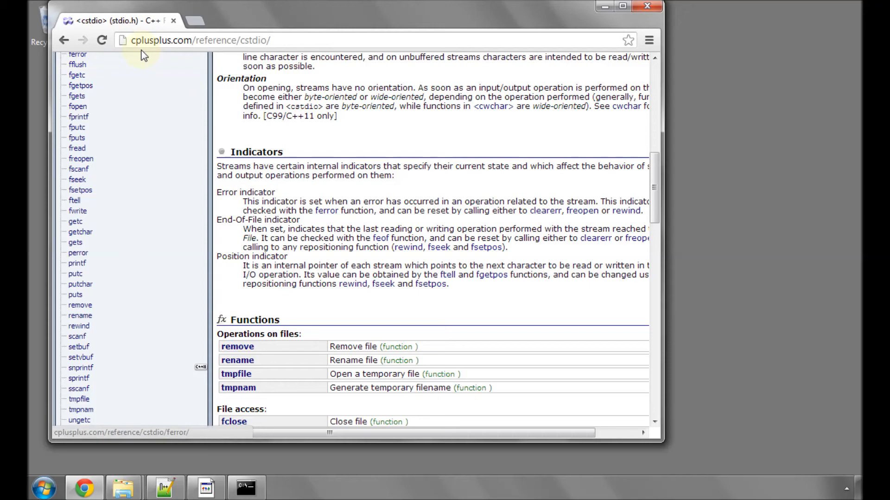
scroll(147, 56, "up", 10)
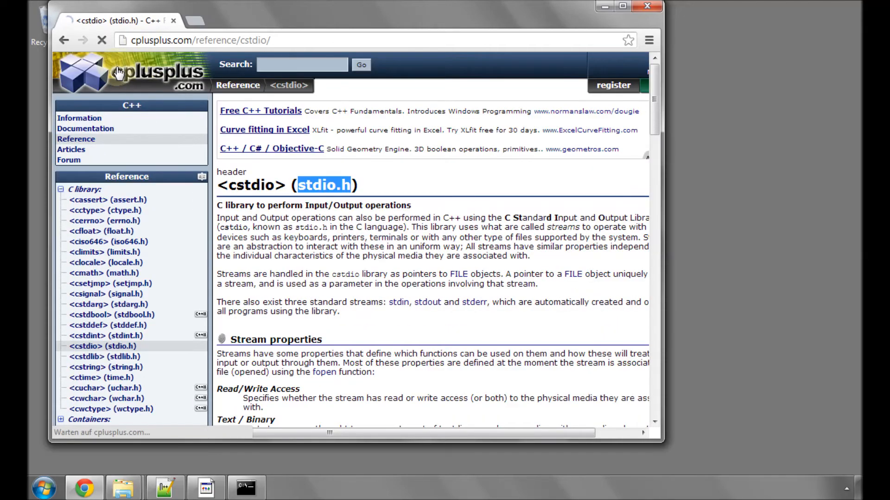
left_click(124, 71)
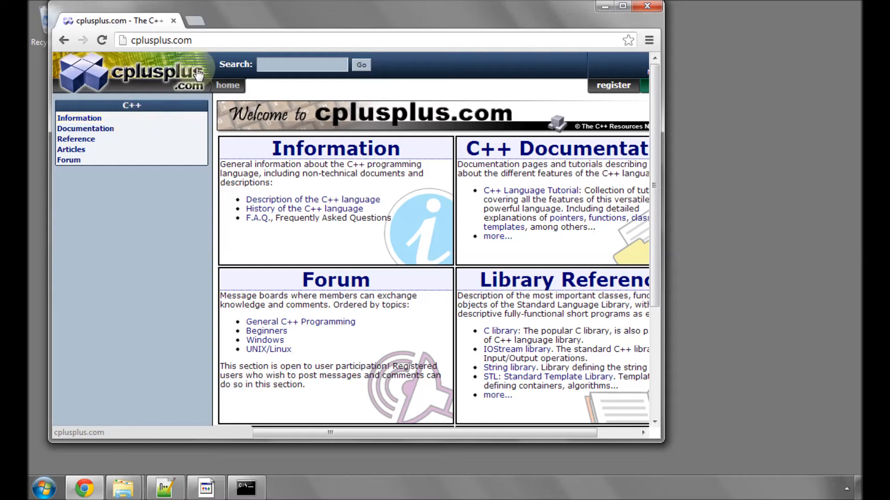
left_click_drag(228, 9, 261, 17)
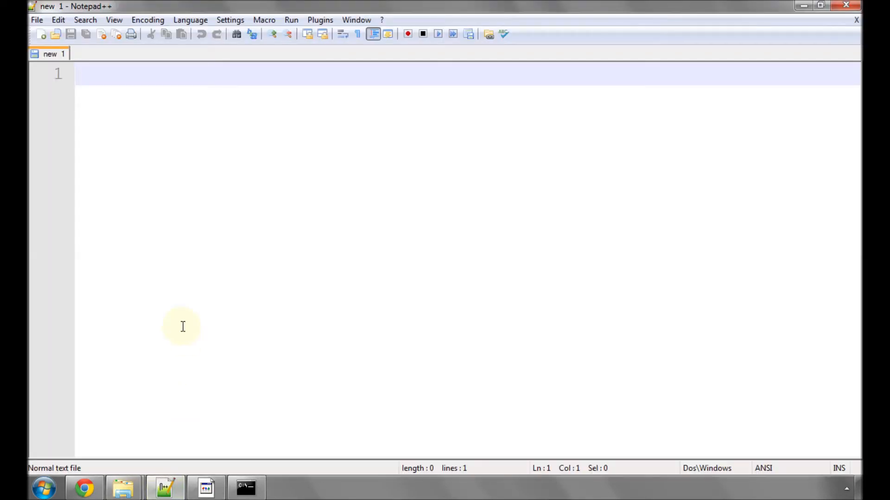
mouse_move(123, 488)
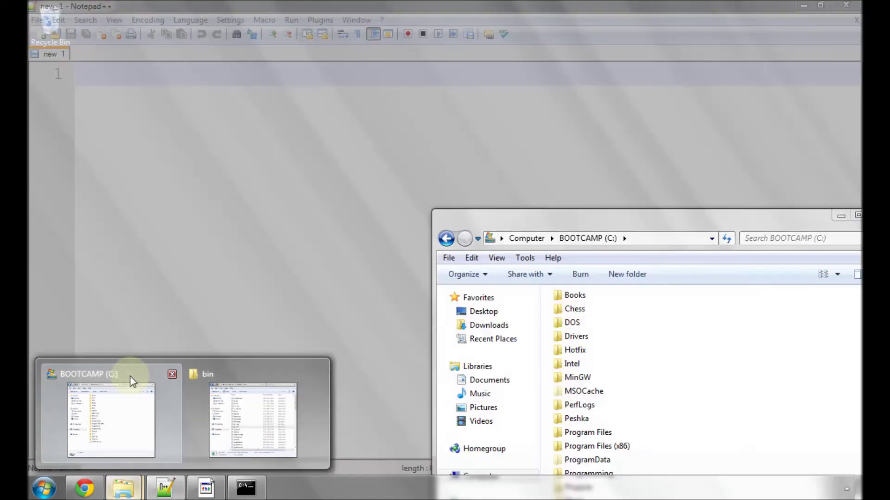
- Create a new folder named Tutorial on the C: drive
left_click(132, 381)
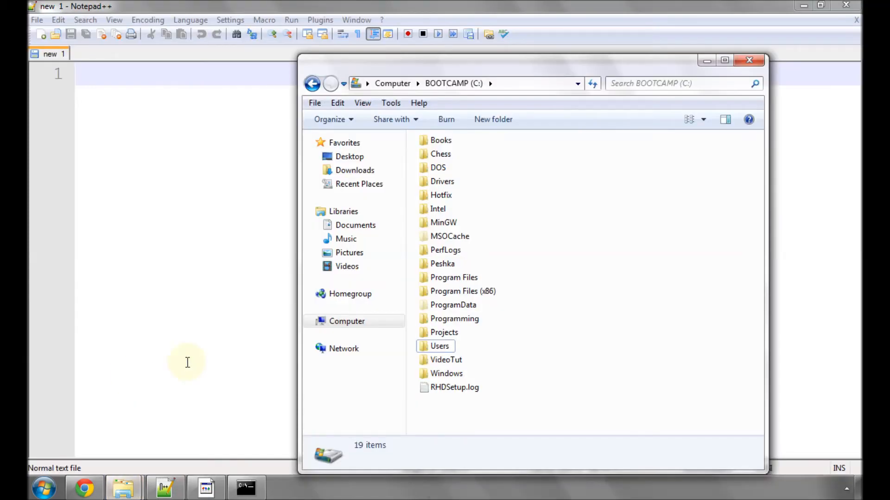
left_click_drag(427, 64, 387, 36)
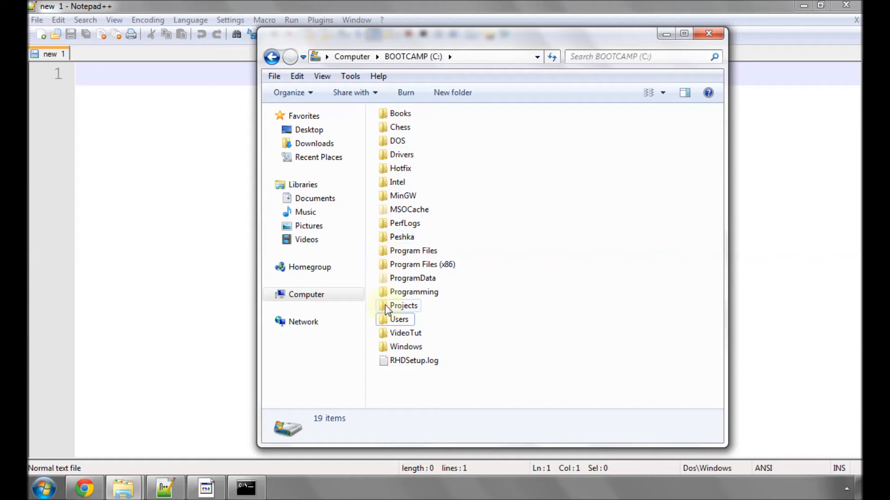
left_click(454, 92)
type("Tuto")
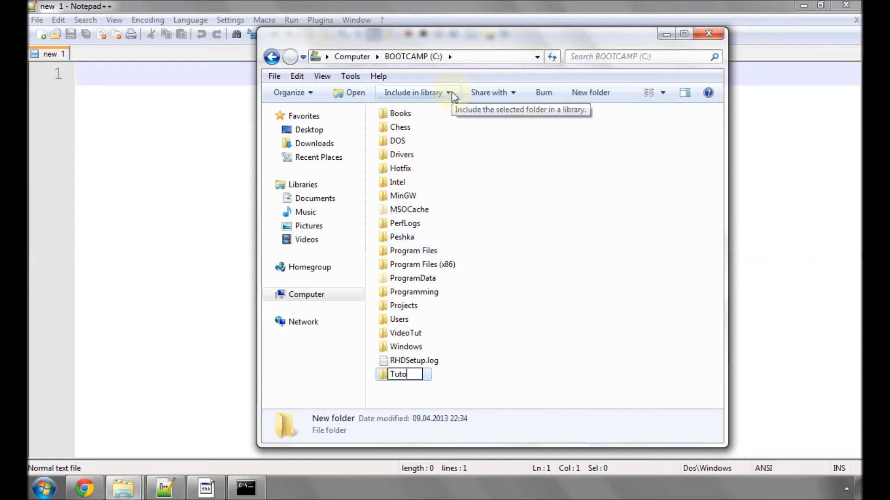
type("rial")
key("Return")
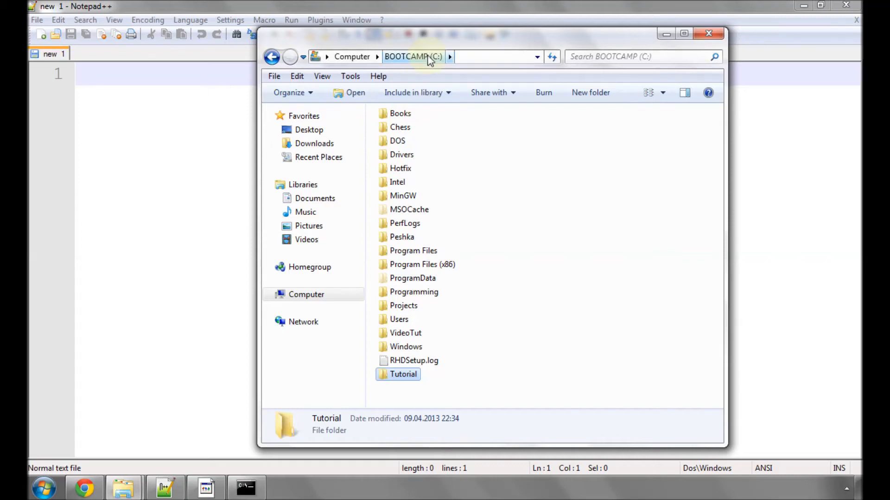
- Enter the Tutorial folder and copy its address C:\Tutorial as text
double_click(413, 379)
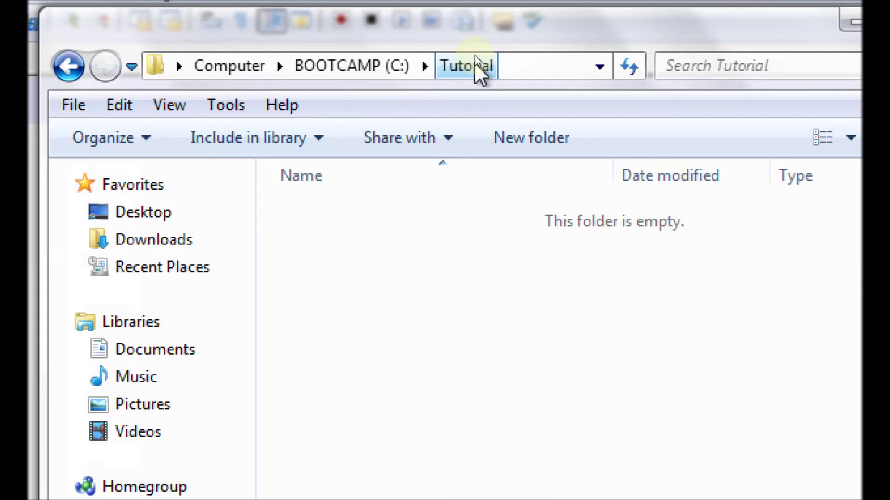
right_click(474, 57)
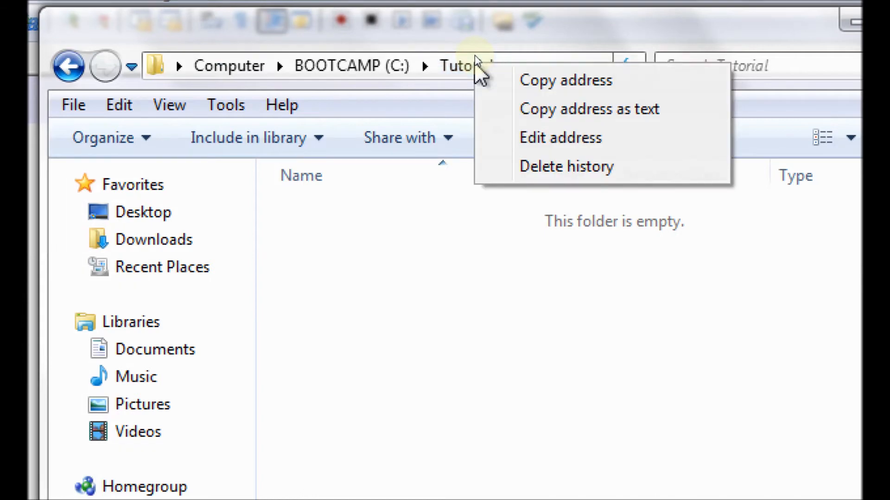
left_click(570, 110)
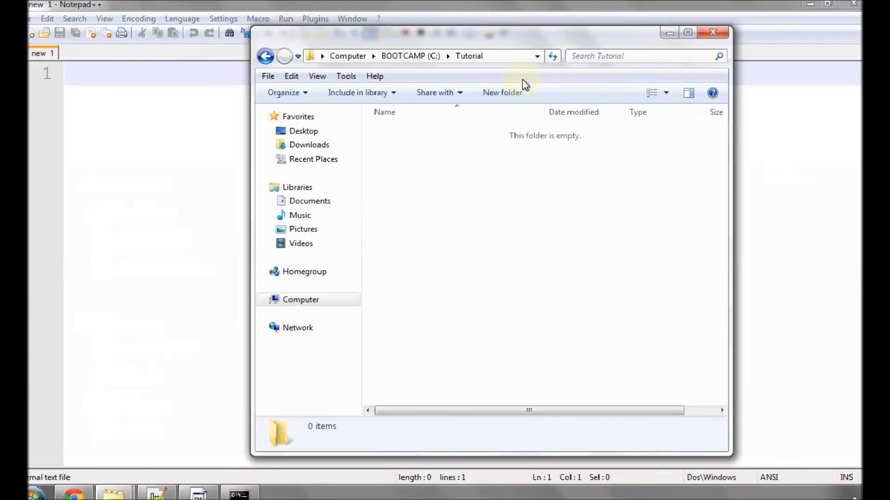
- In cmd, cd into the pasted C:\Tutorial path and run dir to confirm it is empty
left_click(239, 493)
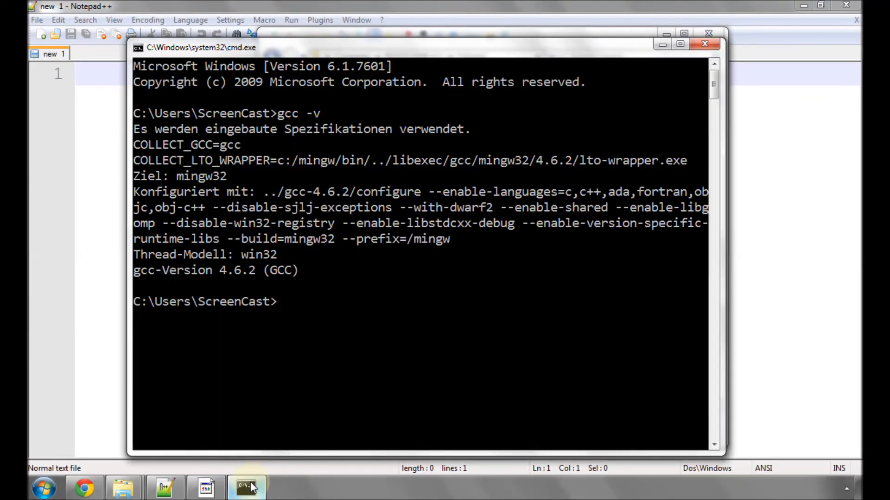
scroll(294, 299, "down", 2)
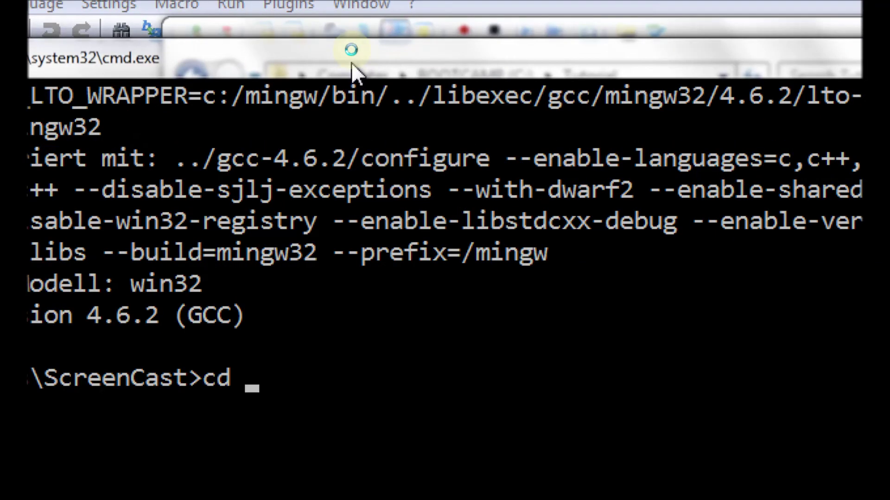
right_click(350, 49)
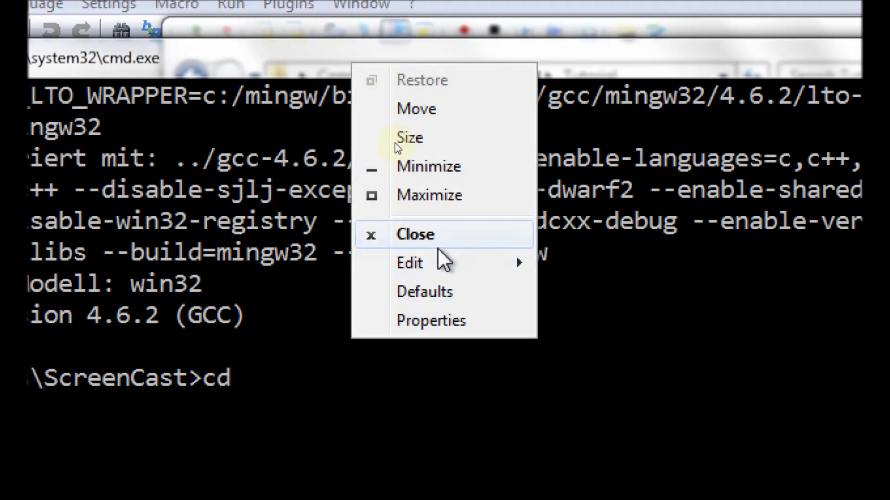
mouse_move(417, 263)
left_click(587, 320)
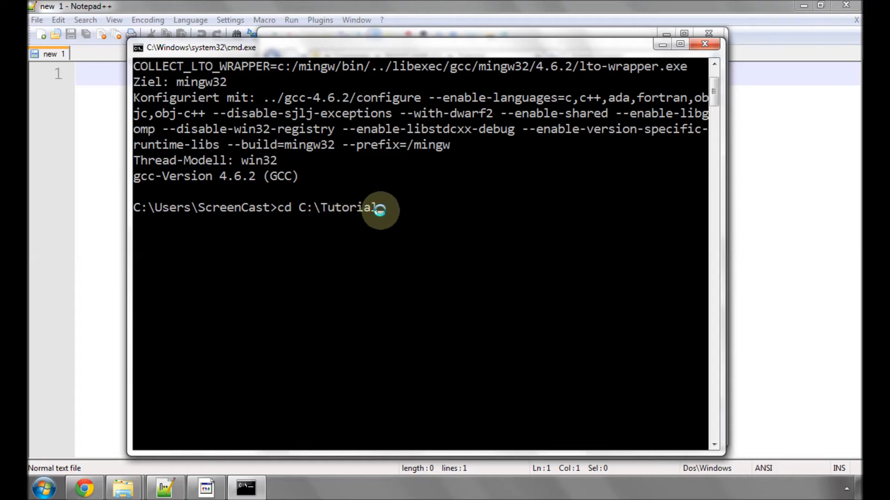
key("Return")
type("dir")
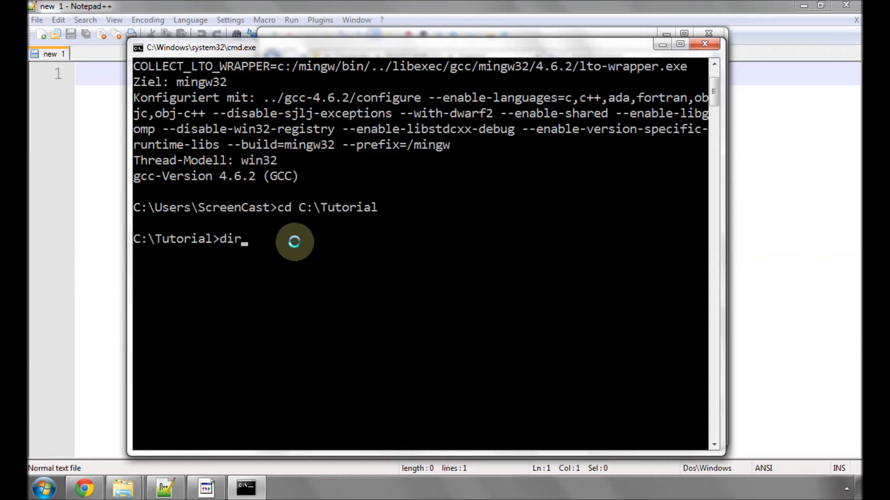
key("Return")
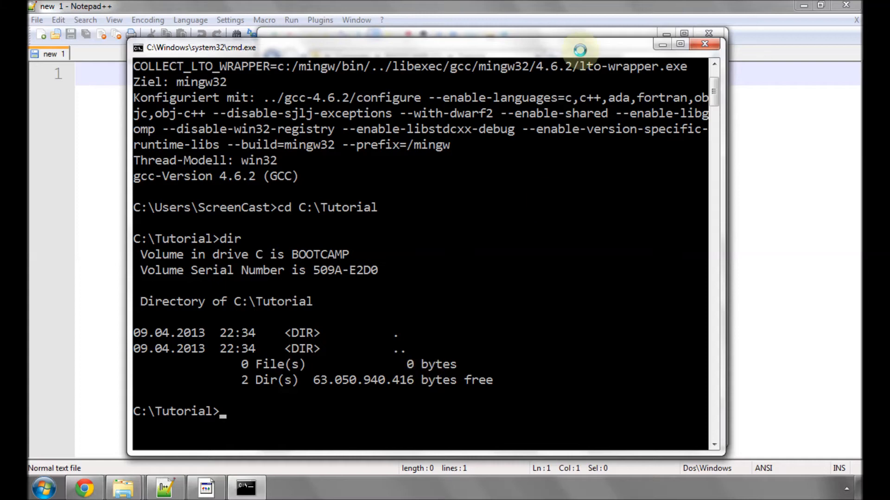
left_click(661, 45)
- Write the #include "stdio.h" line at the top of the new document
left_click(665, 35)
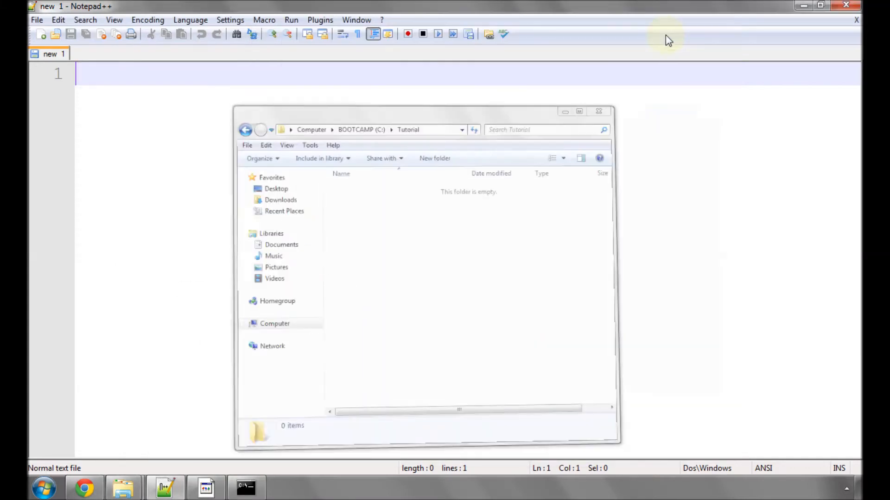
type("#")
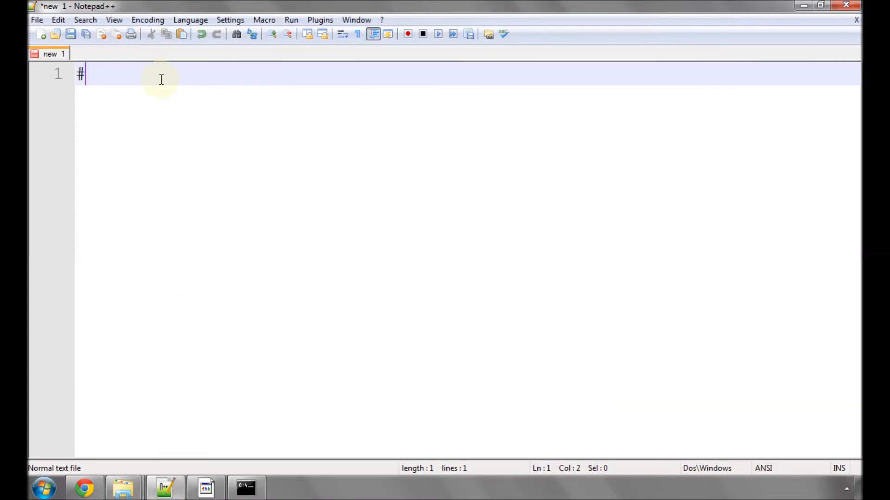
type("incl")
type("ude")
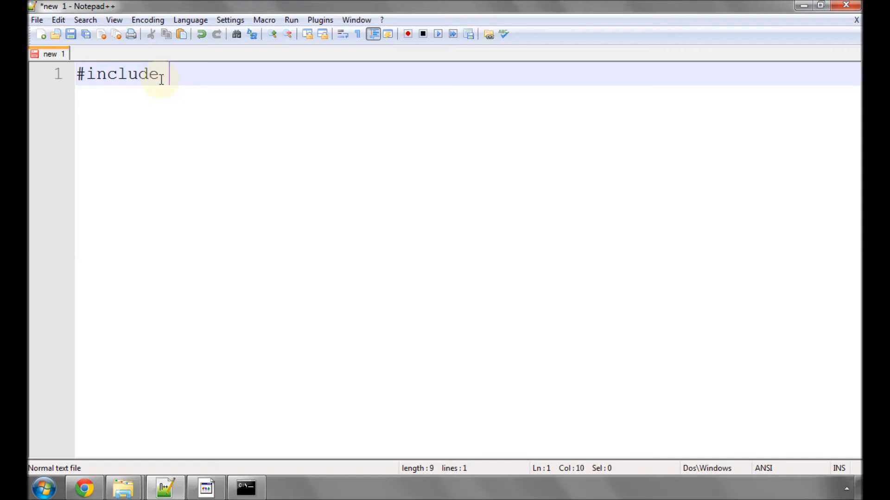
type(" \"\"")
key("Left")
type("s")
type("dio.h")
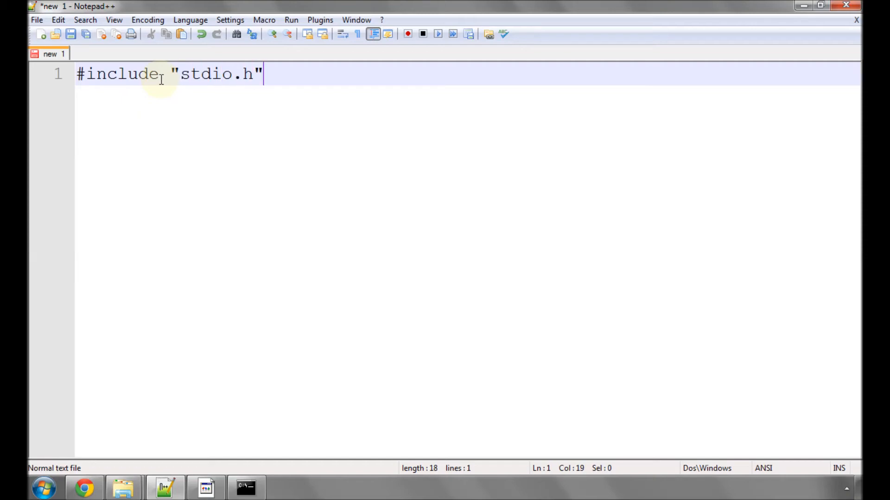
key("Return")
key("Return")
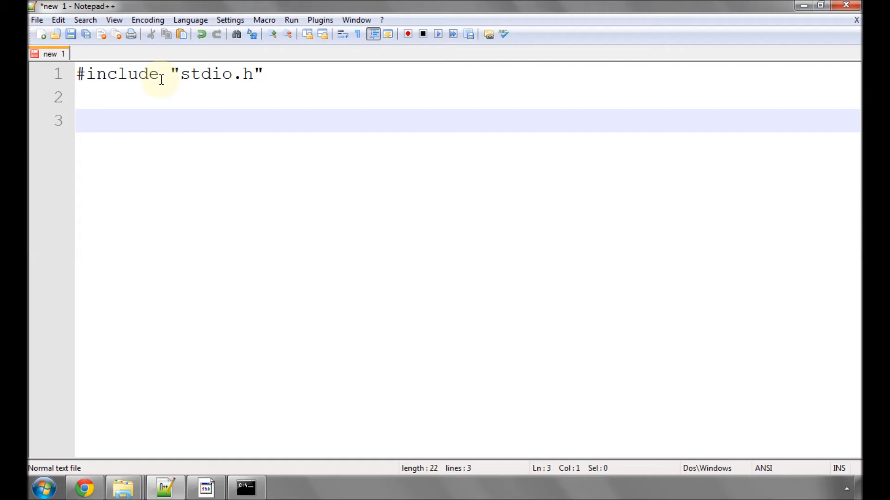
type("int ")
type("main() {")
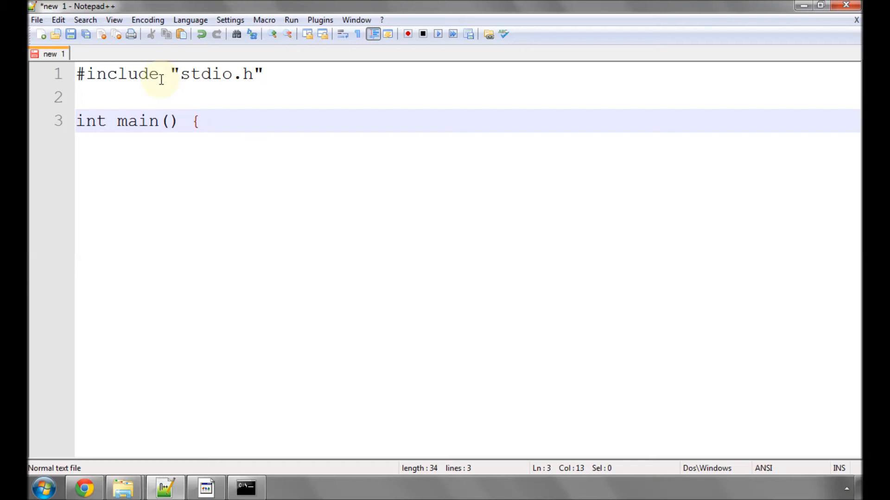
- Add int main() { } with an indented return 0; inside its braces
key("Return")
key("Return")
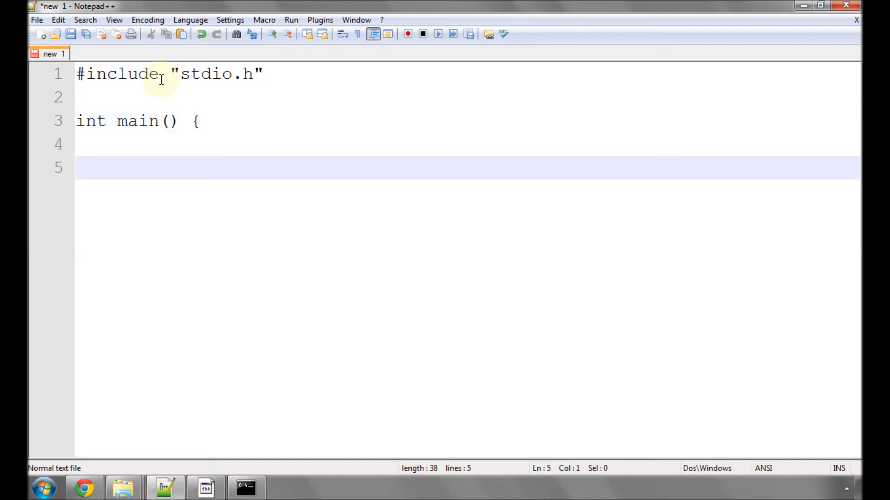
type("}")
key("Up")
key("Return")
key("Return")
key("Up")
key("Tab")
type("return ")
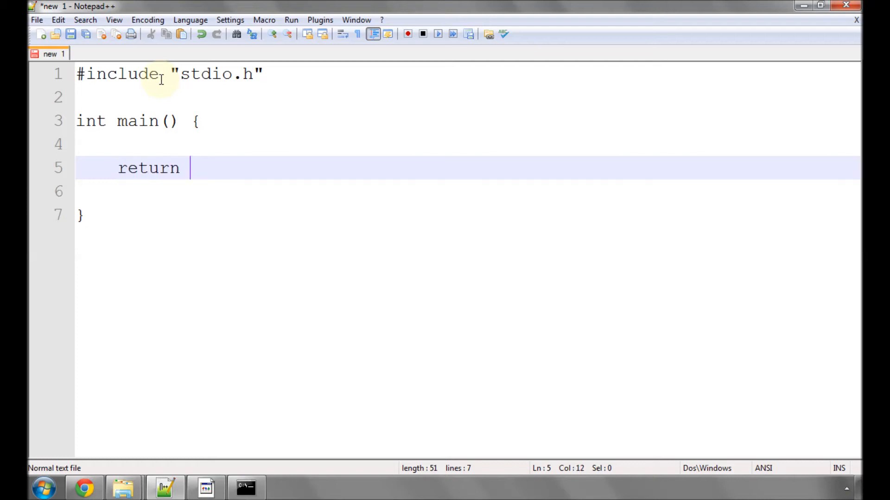
type("0;")
- Save the document as ch1.c in C:\Tutorial on the BOOTCAMP drive
left_click(71, 36)
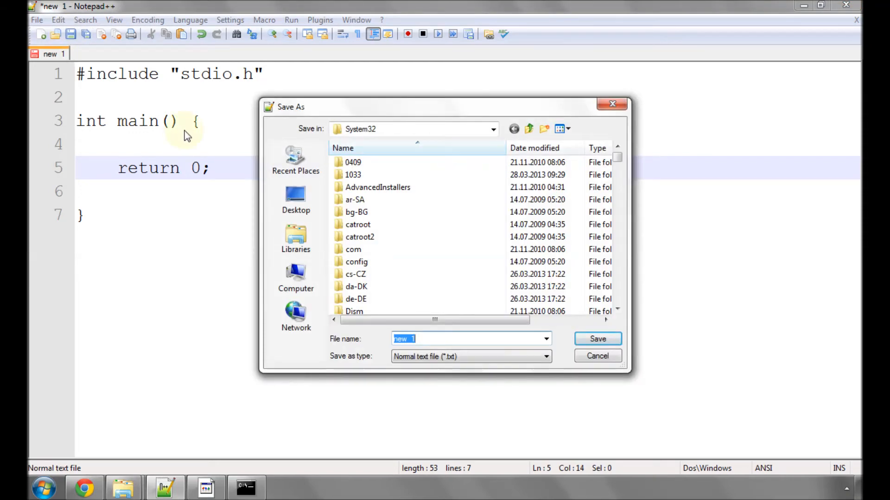
left_click(295, 278)
double_click(390, 167)
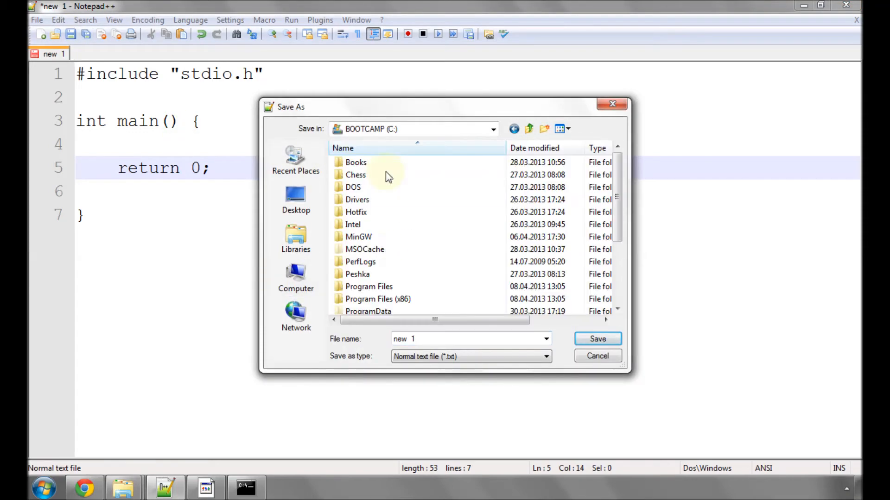
scroll(386, 209, "down", 5)
double_click(367, 247)
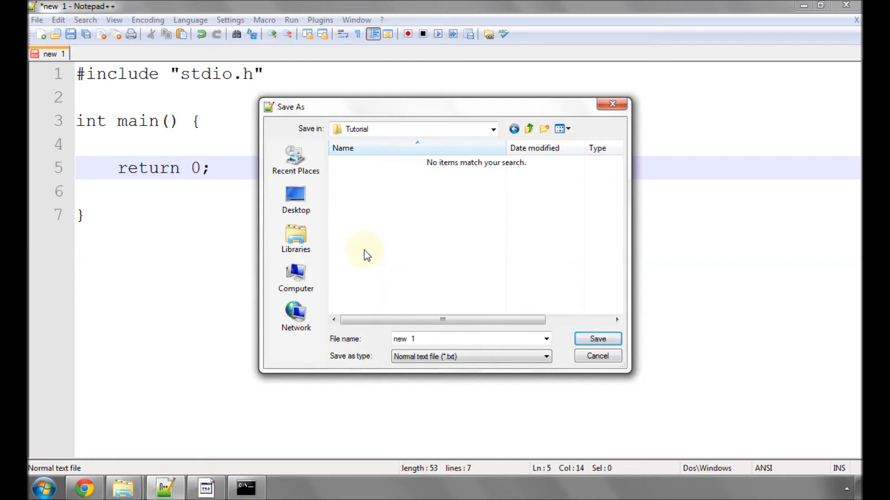
left_click_drag(431, 339, 387, 339)
type("ch1.c")
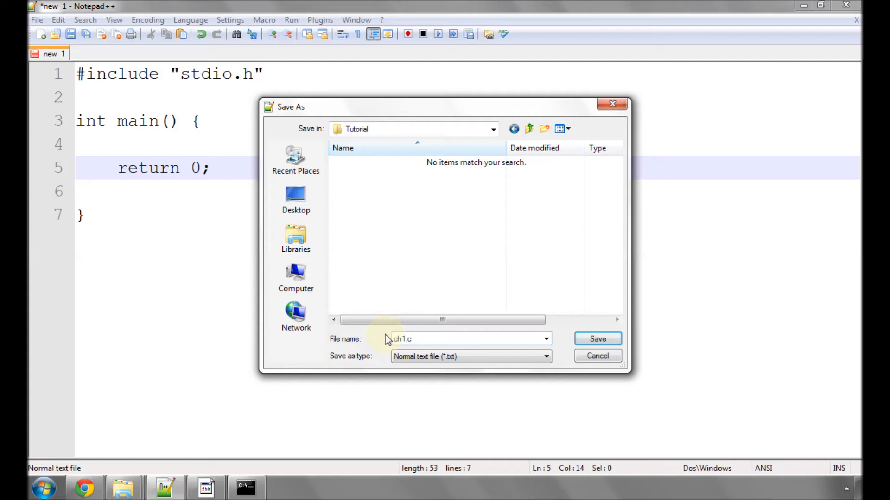
key("Return")
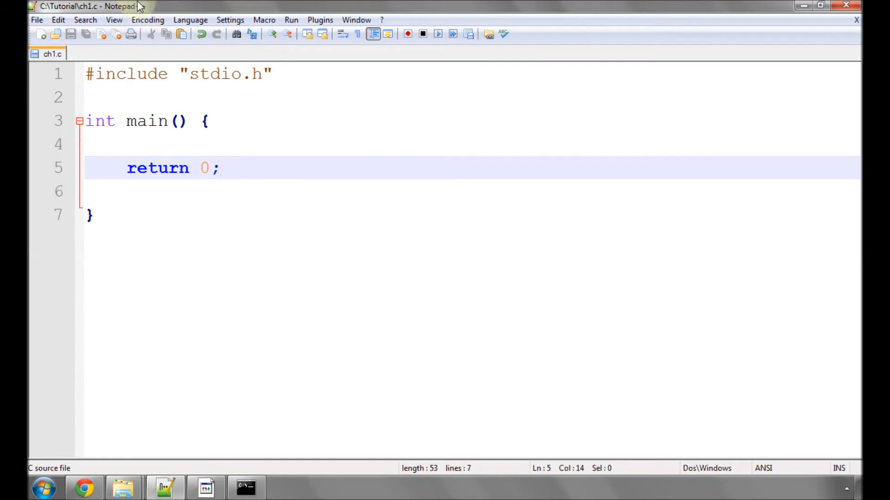
- Walk through the code, highlighting the include line, int and main()
left_click_drag(288, 74, 89, 74)
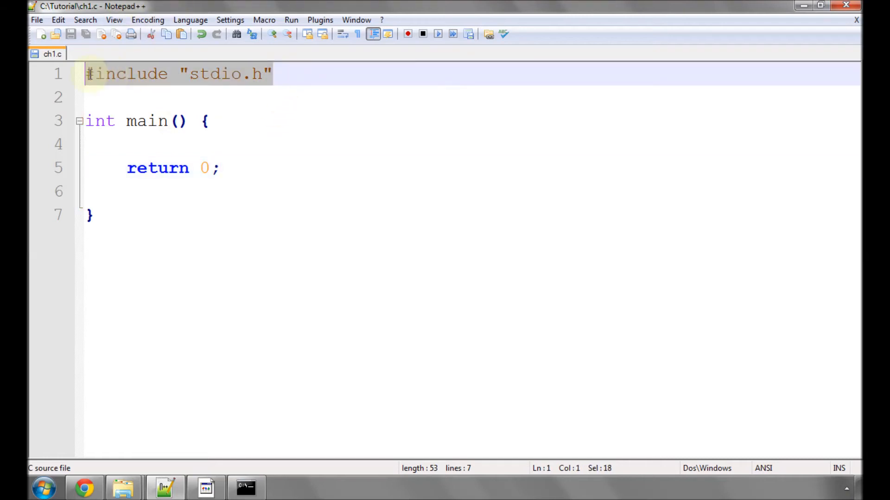
left_click(111, 97)
left_click_drag(117, 121, 82, 124)
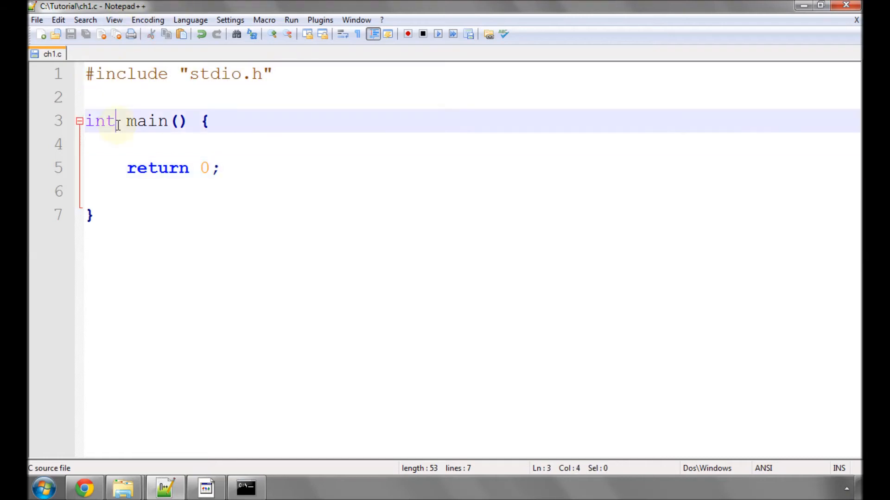
left_click(175, 121)
left_click_drag(190, 122, 129, 123)
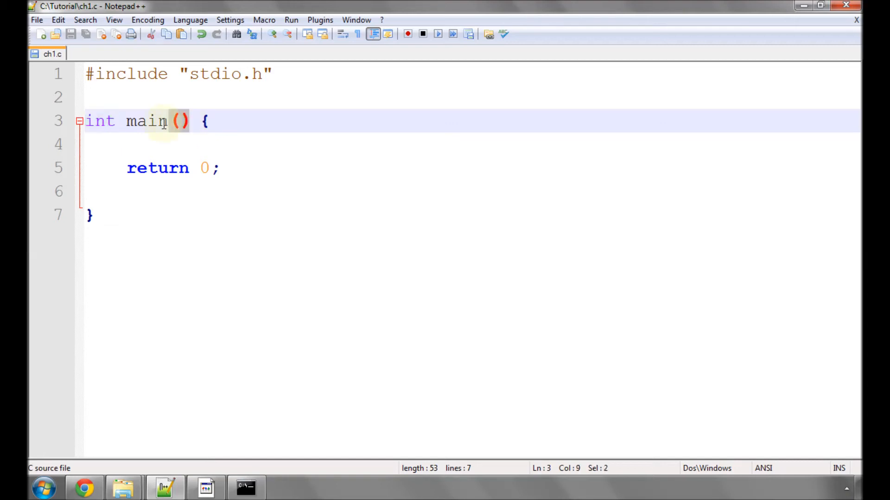
left_click(118, 145)
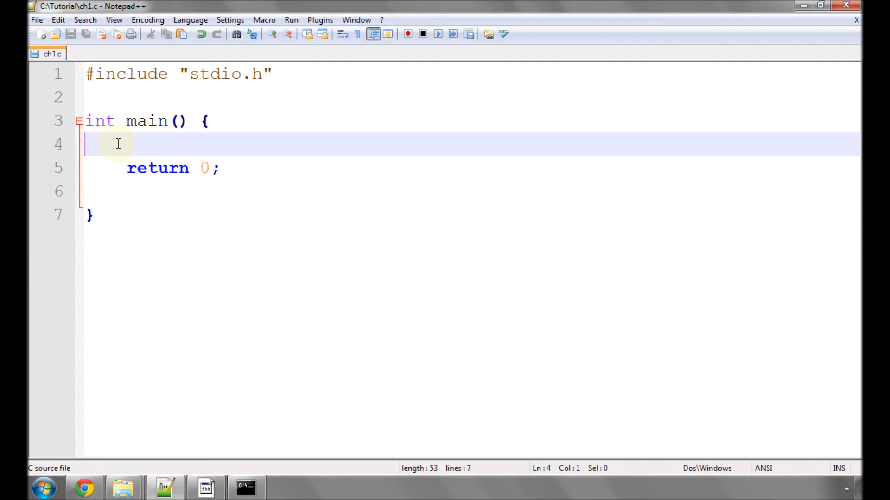
- Delete the extra blank line after return 0; and save ch1.c
left_click(236, 168)
key("Delete")
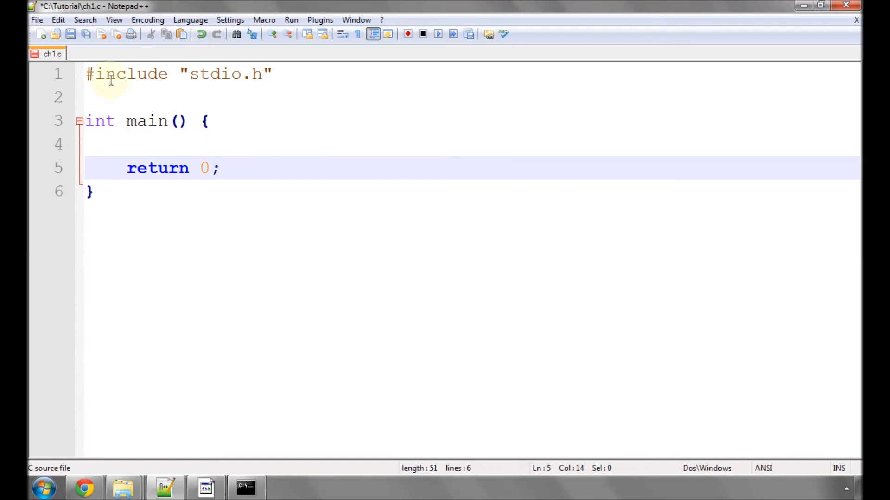
left_click(73, 35)
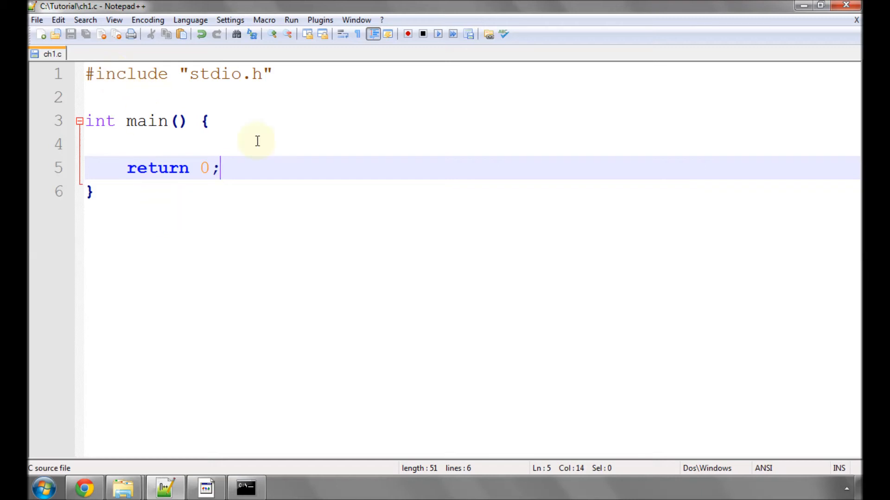
- Review the #include directive and the stdio.h header name by highlighting them
left_click_drag(280, 75, 86, 74)
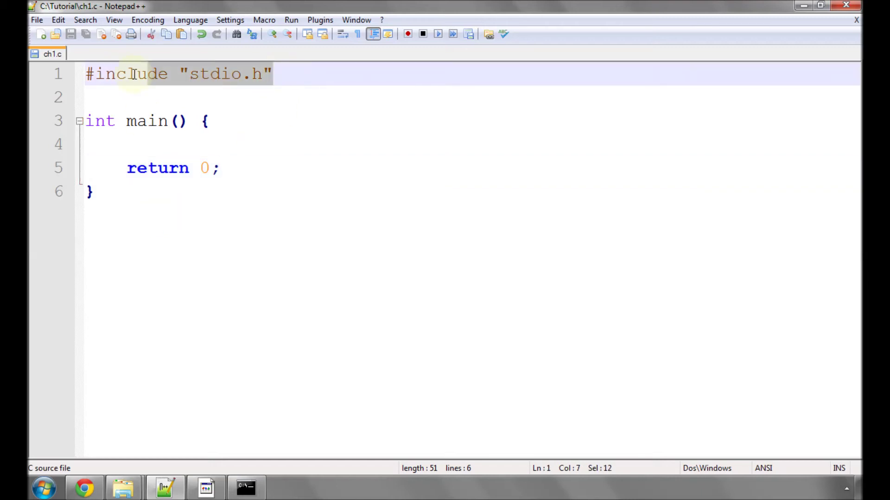
left_click(125, 96)
left_click_drag(85, 74, 263, 74)
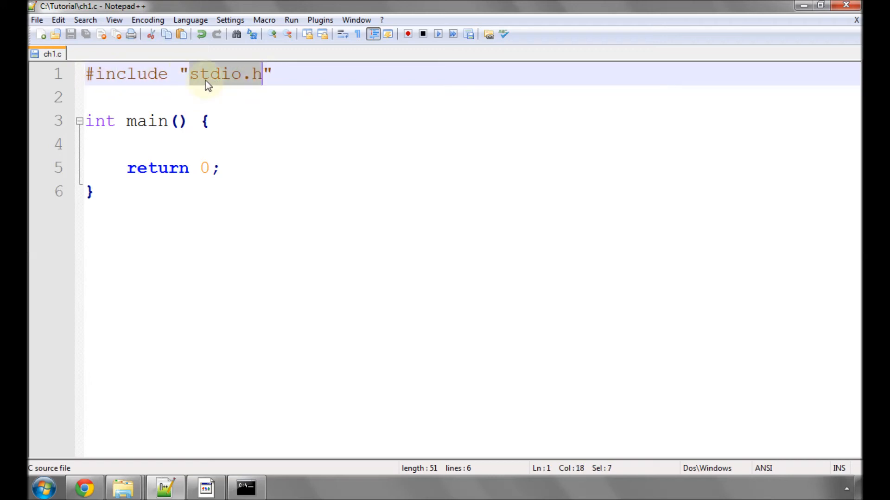
left_click_drag(263, 74, 189, 74)
left_click(195, 96)
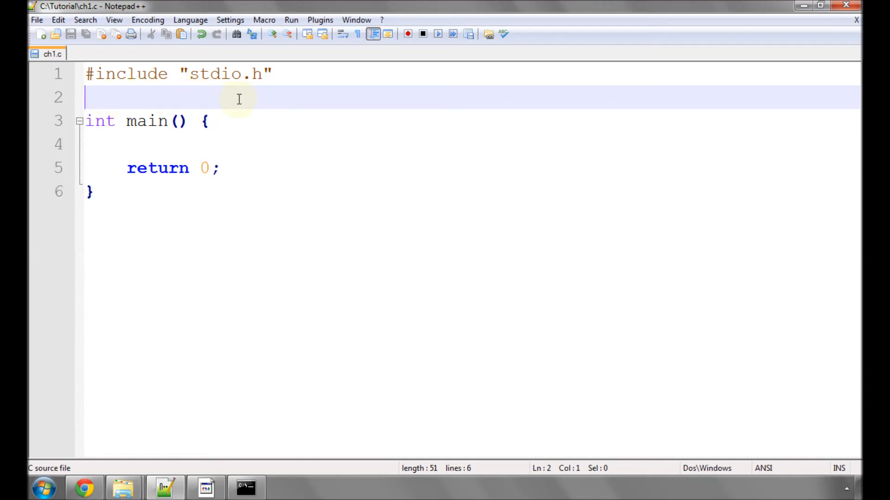
left_click(201, 121)
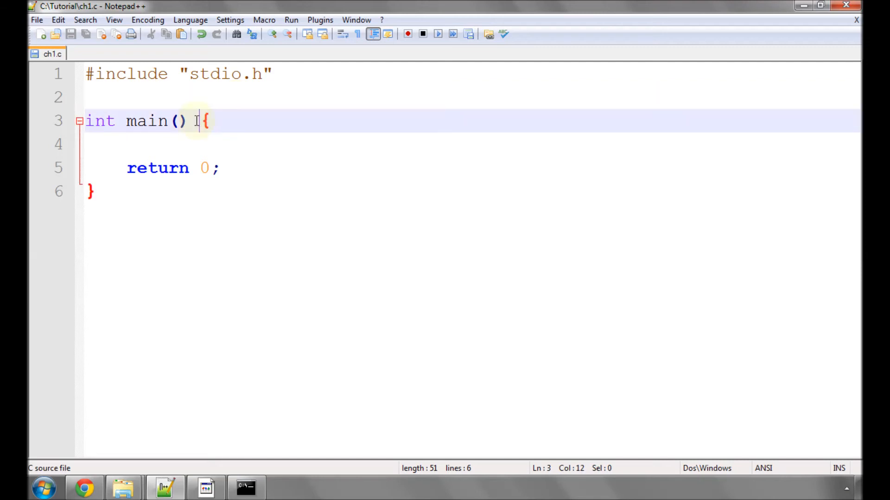
left_click_drag(200, 122, 85, 121)
left_click(136, 101)
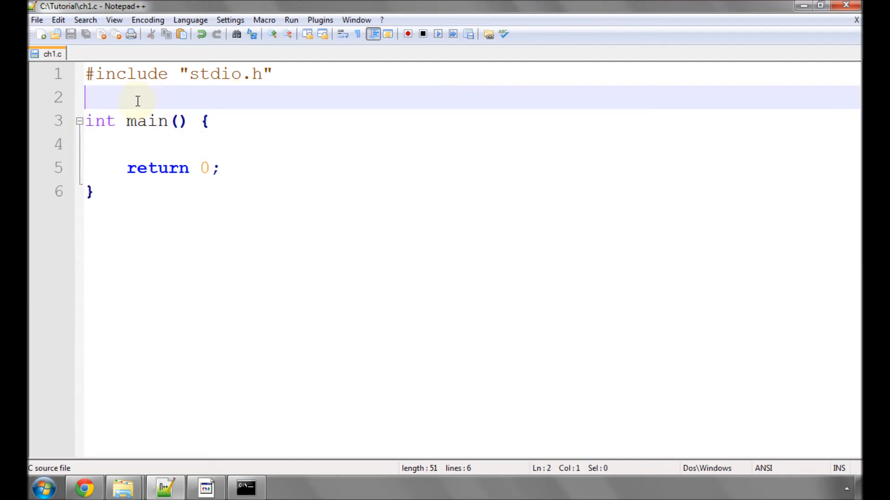
double_click(146, 121)
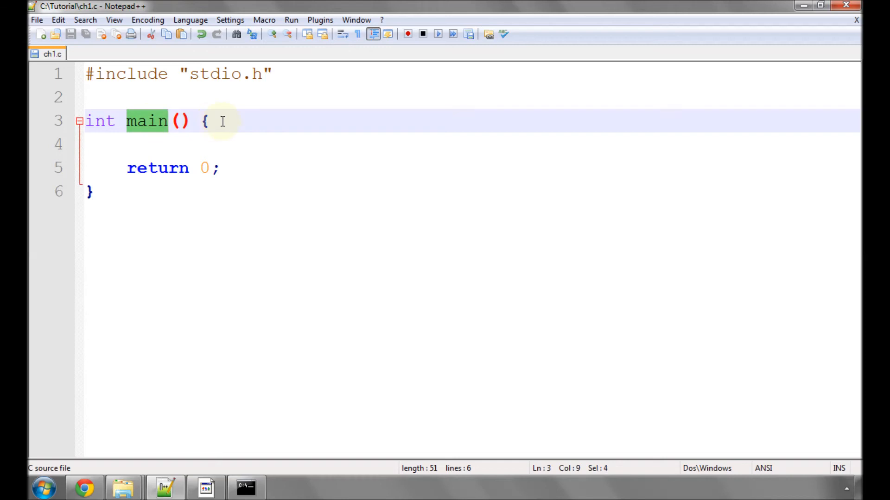
left_click(182, 121)
left_click_drag(201, 122, 85, 121)
left_click(159, 97)
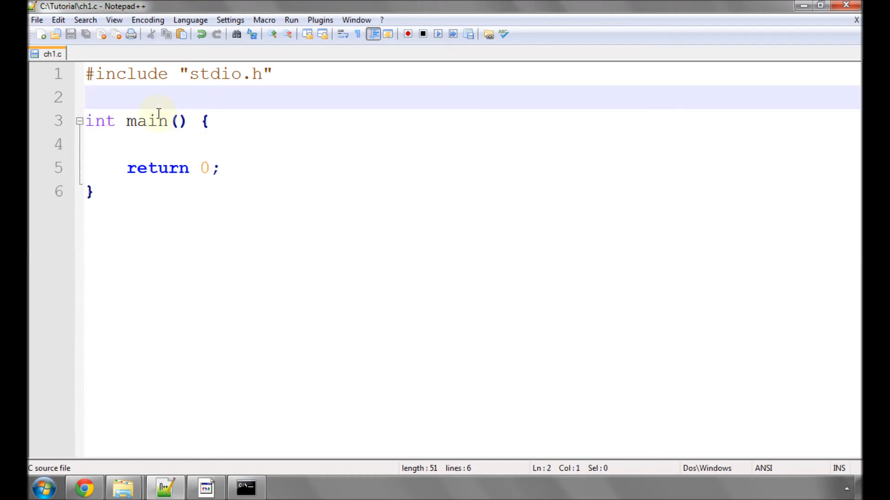
left_click_drag(190, 121, 86, 121)
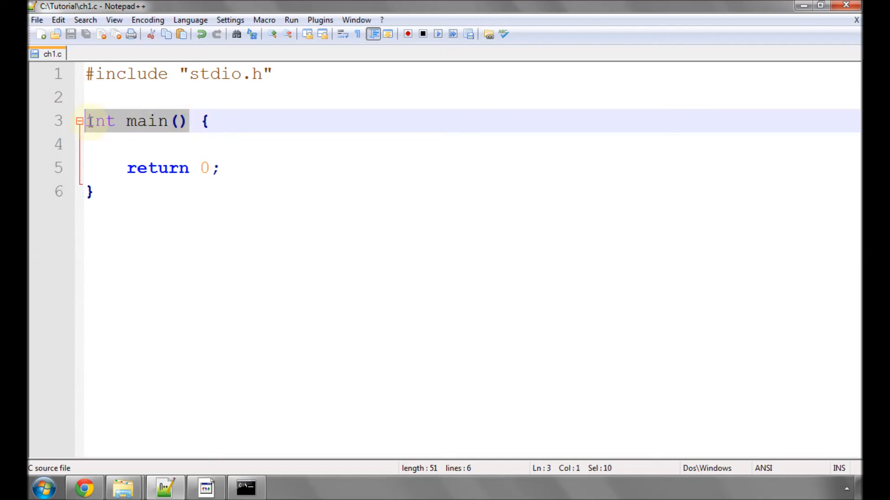
left_click(104, 97)
mouse_move(127, 122)
left_mouse_down()
mouse_move(192, 121)
mouse_move(86, 121)
left_mouse_up()
left_click(202, 98)
left_click(203, 121)
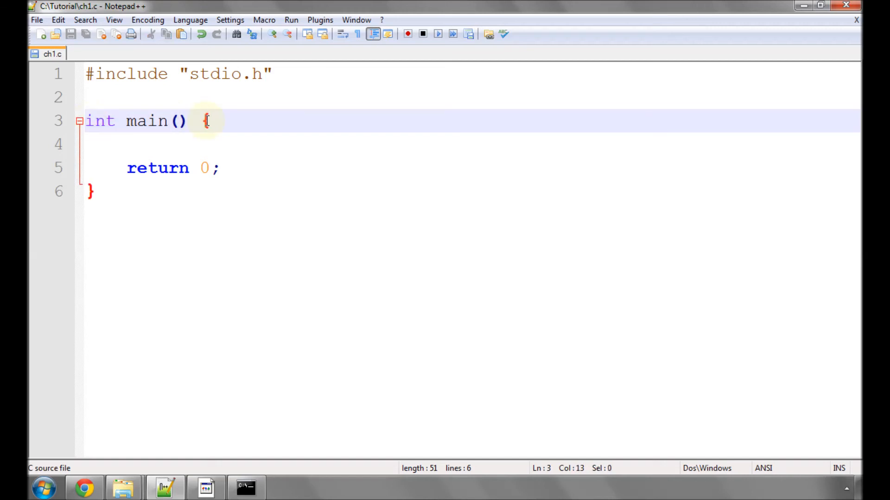
left_click_drag(197, 121, 86, 121)
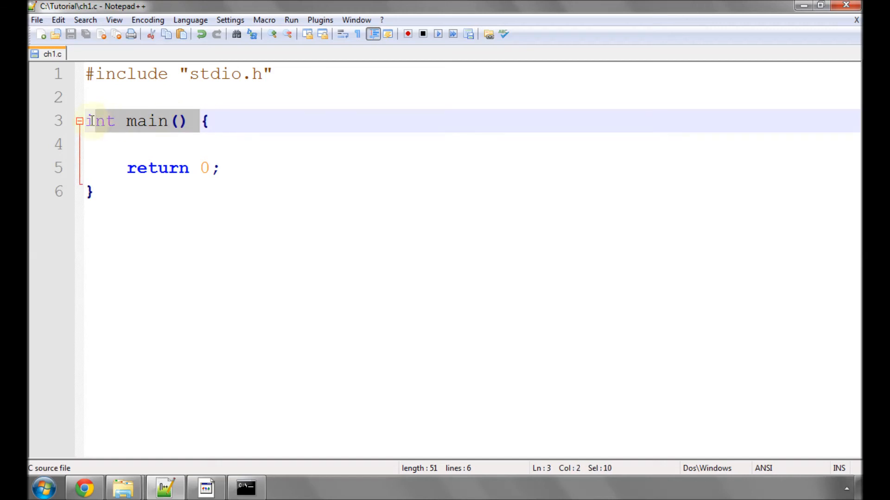
left_click(146, 98)
double_click(146, 121)
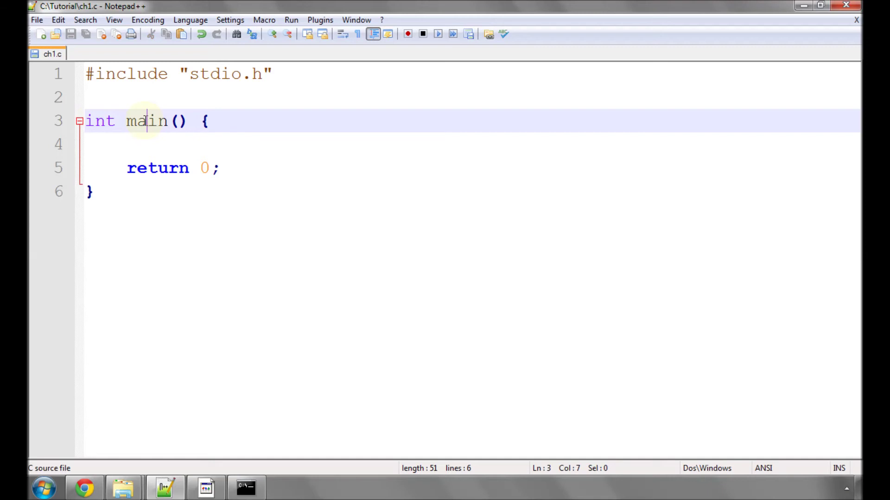
left_click(189, 121)
left_click_drag(189, 121, 87, 121)
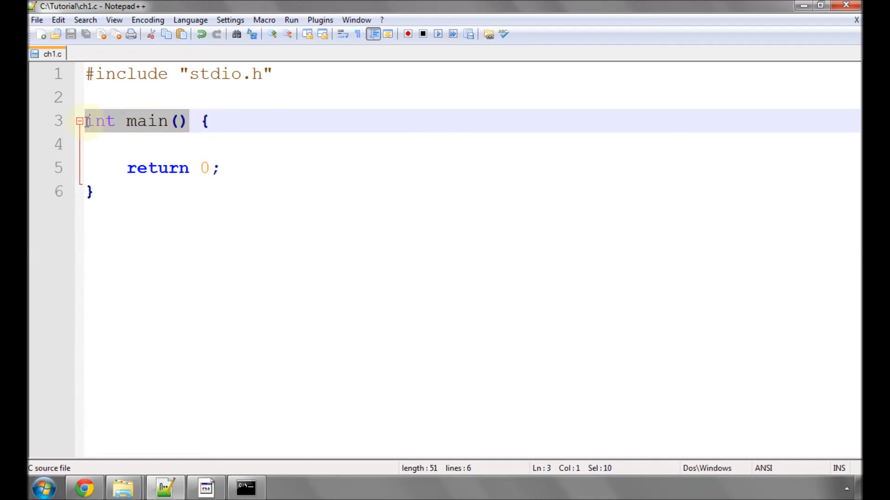
left_click(185, 121)
left_click(180, 121)
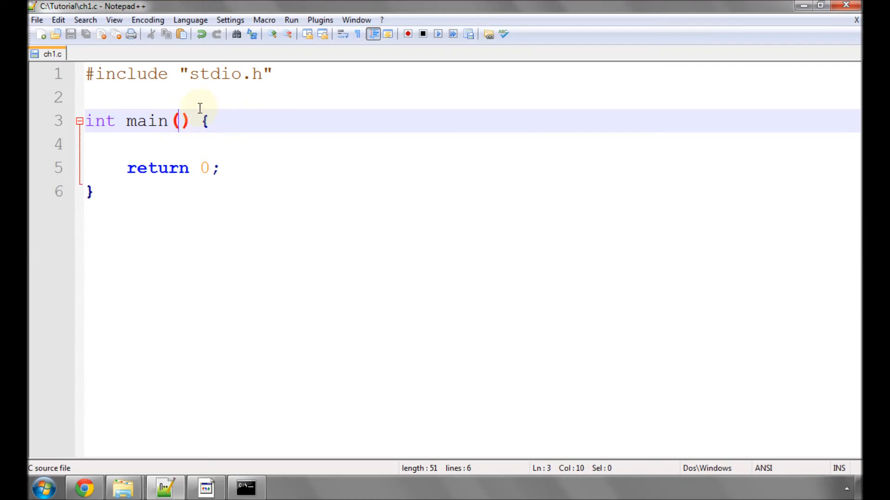
key("End")
left_click(110, 192)
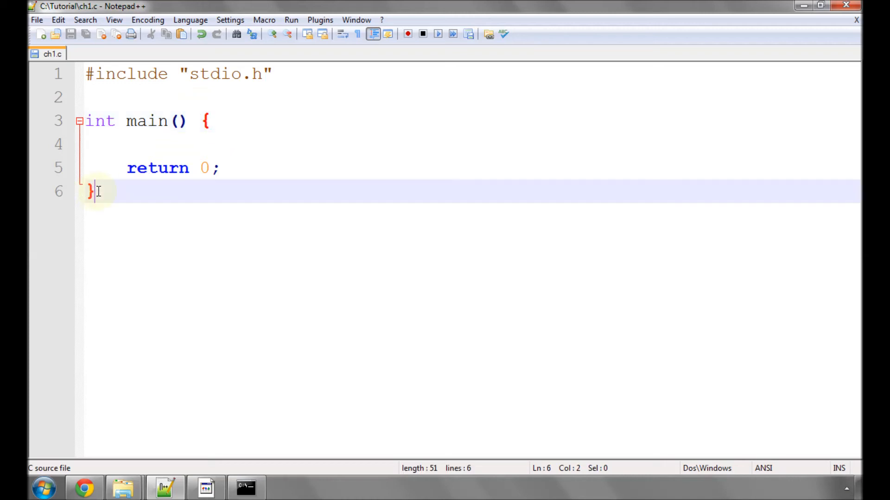
left_click(214, 121)
left_click(108, 191)
left_click(223, 121)
left_click(110, 192)
left_click(216, 121)
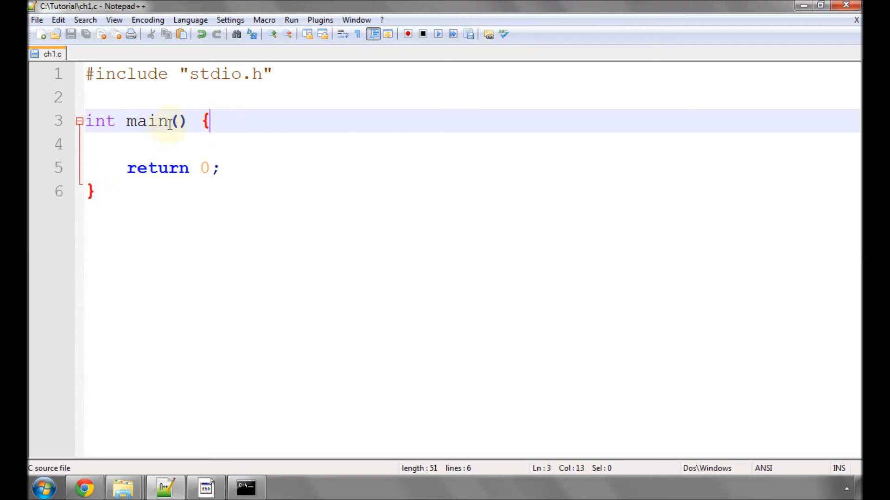
left_click_drag(171, 122, 189, 121)
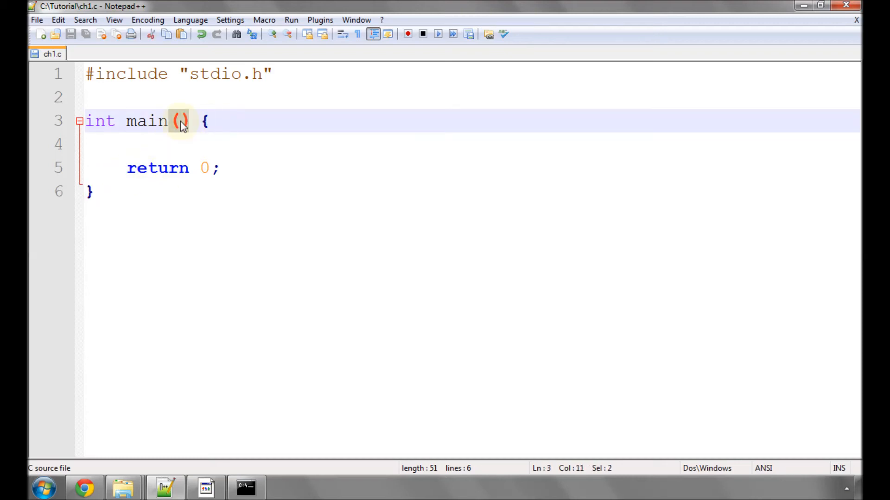
left_click(193, 98)
left_click_drag(126, 122, 189, 121)
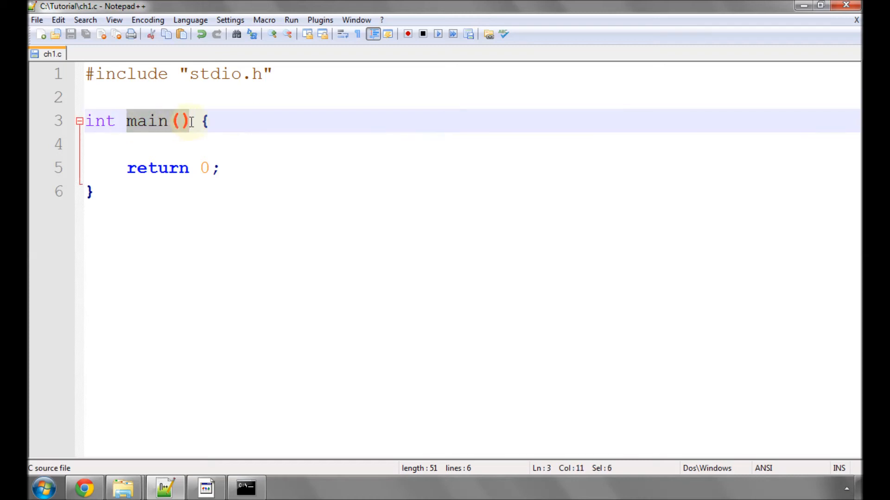
left_click(215, 121)
left_click(211, 143)
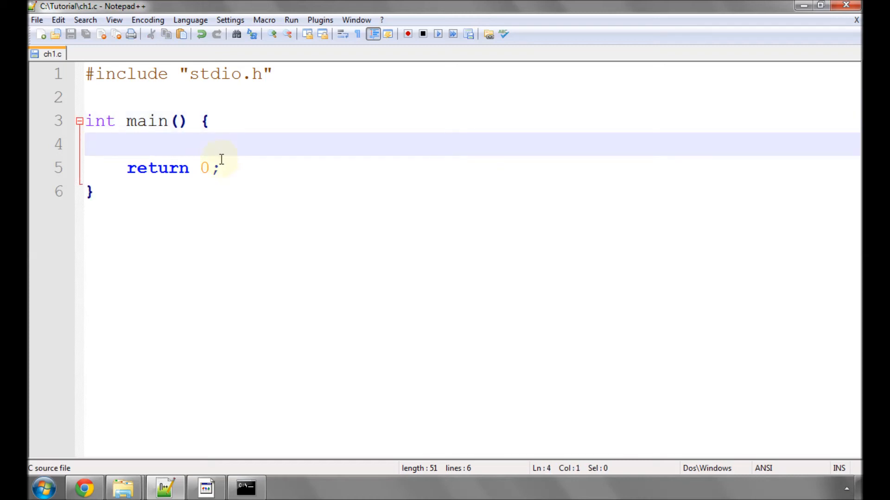
left_click(230, 122)
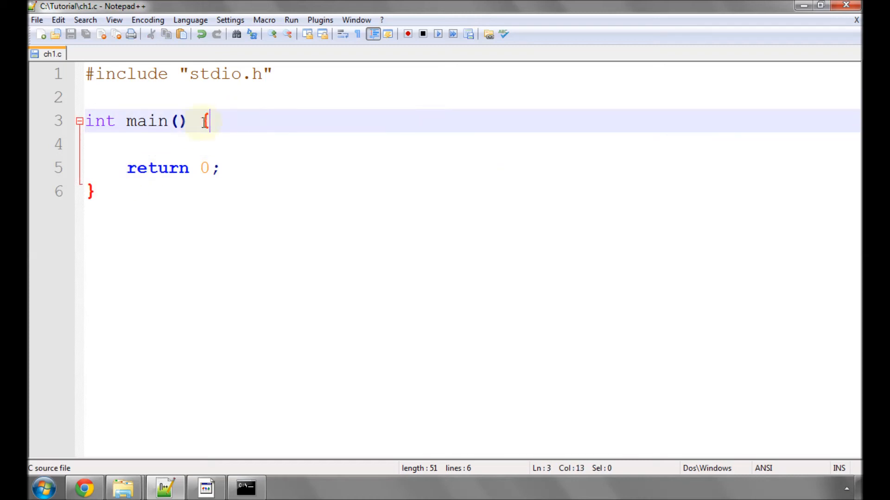
left_click(141, 142)
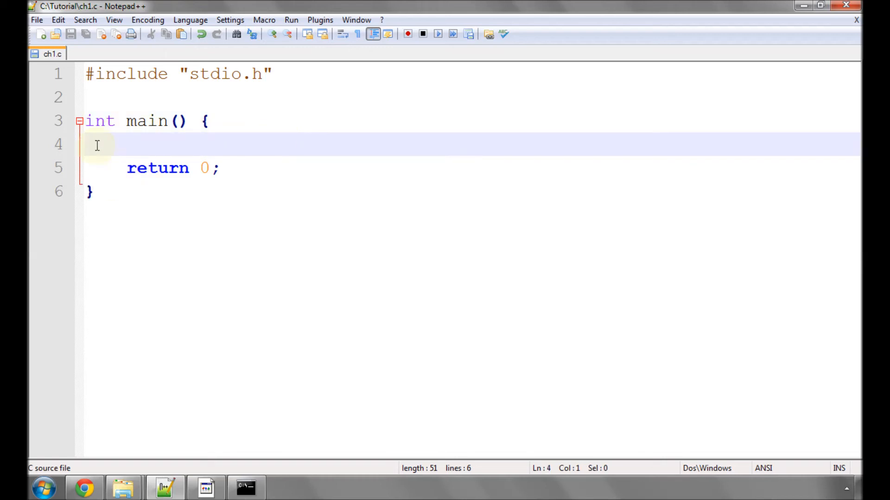
left_click_drag(128, 168, 187, 169)
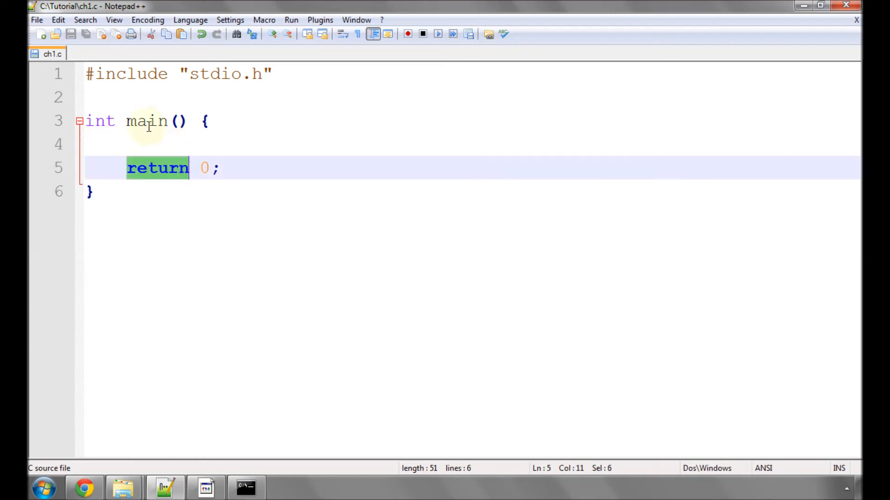
left_click(202, 168)
double_click(204, 167)
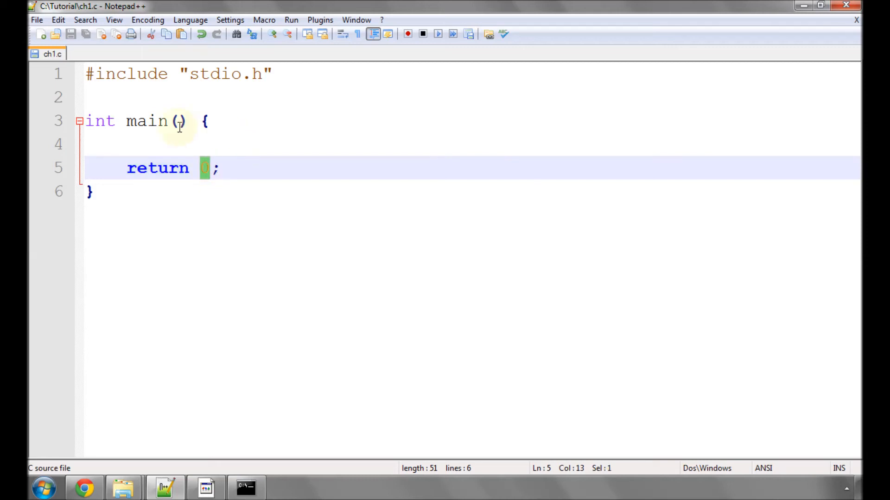
left_click_drag(190, 122, 128, 123)
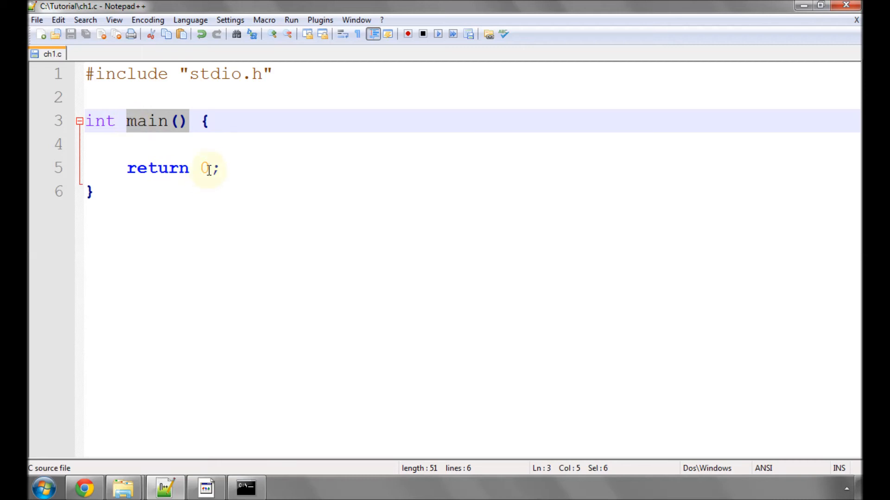
left_click_drag(211, 169, 216, 168)
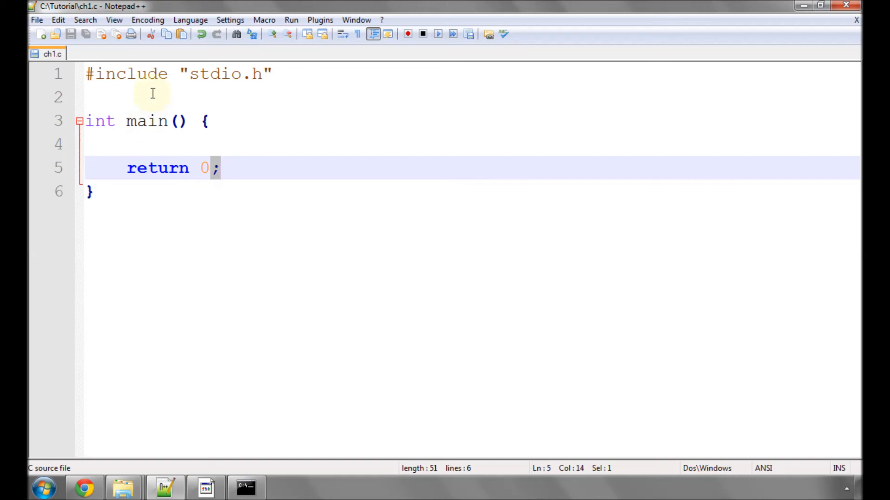
left_click_drag(277, 74, 85, 75)
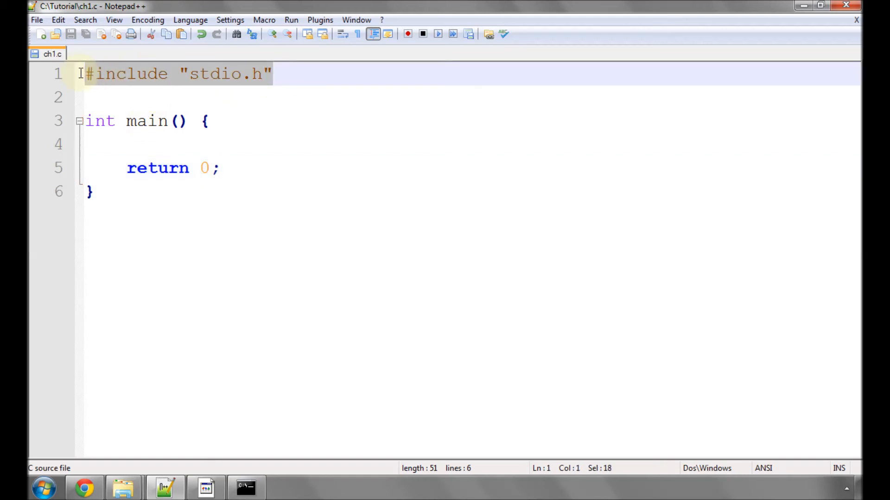
left_click(201, 101)
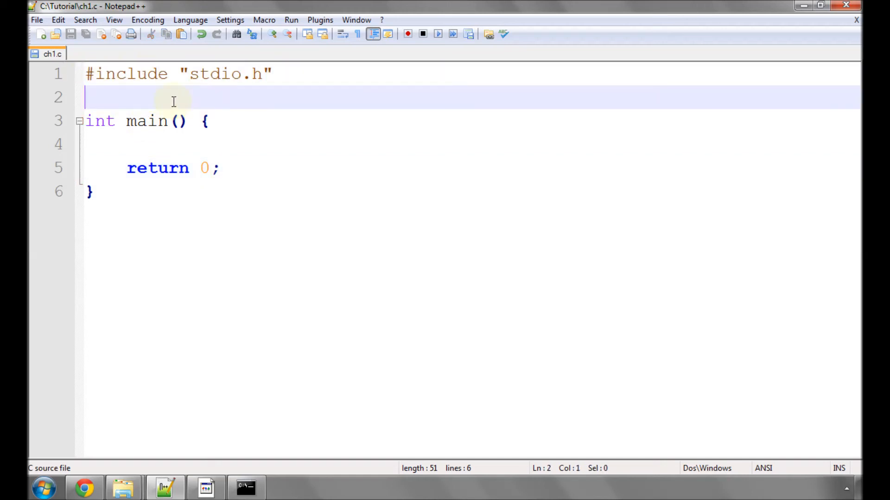
left_click(198, 121)
left_click_drag(199, 122, 84, 122)
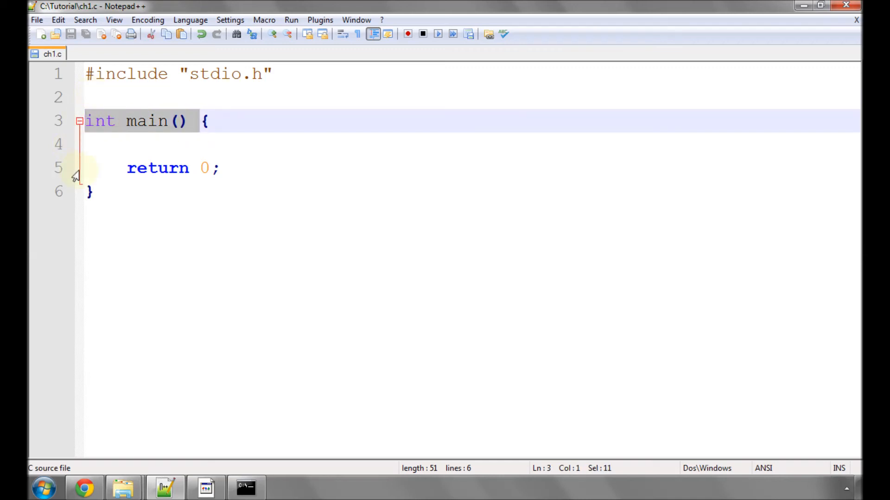
left_click(217, 122)
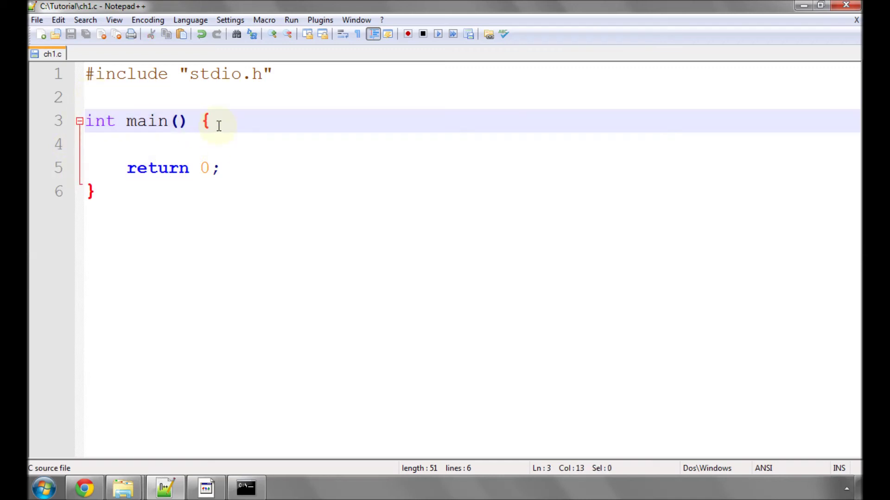
left_click(169, 138)
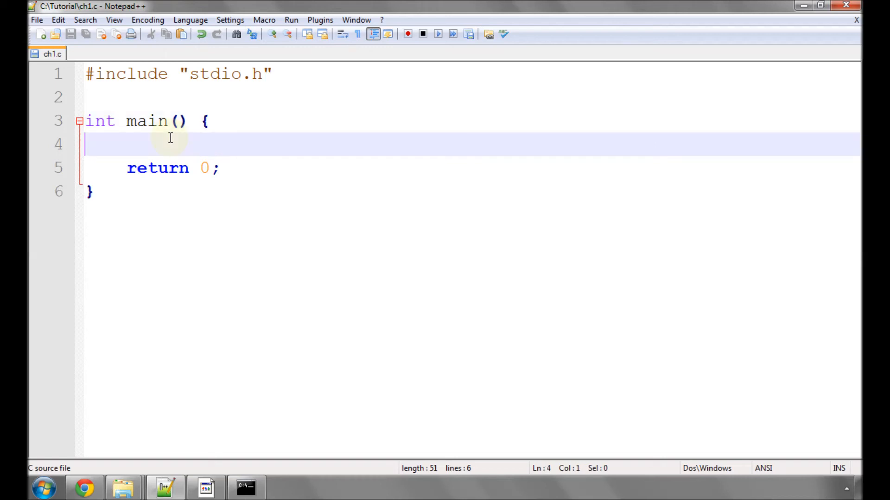
left_click_drag(127, 168, 219, 168)
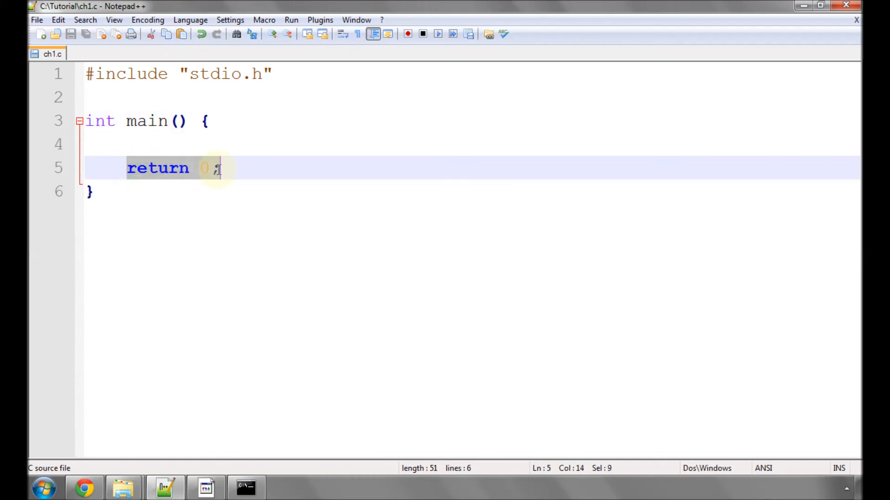
left_click(217, 139)
double_click(167, 168)
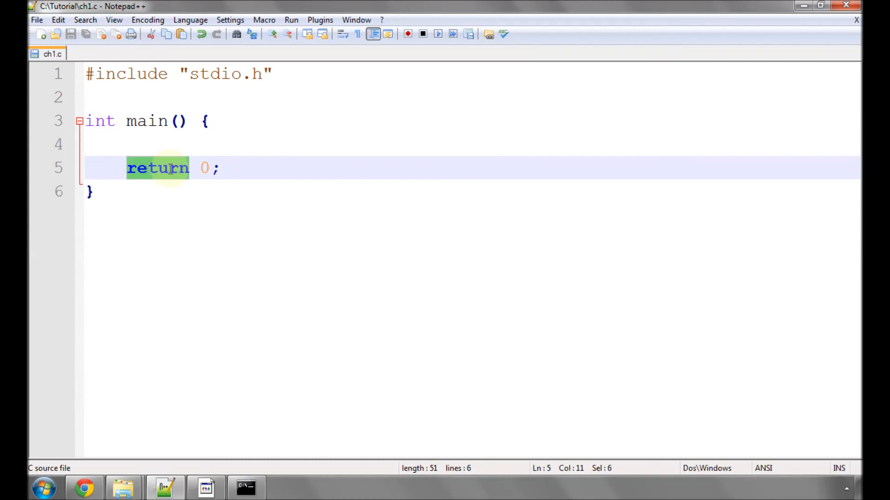
double_click(206, 169)
left_click(224, 169)
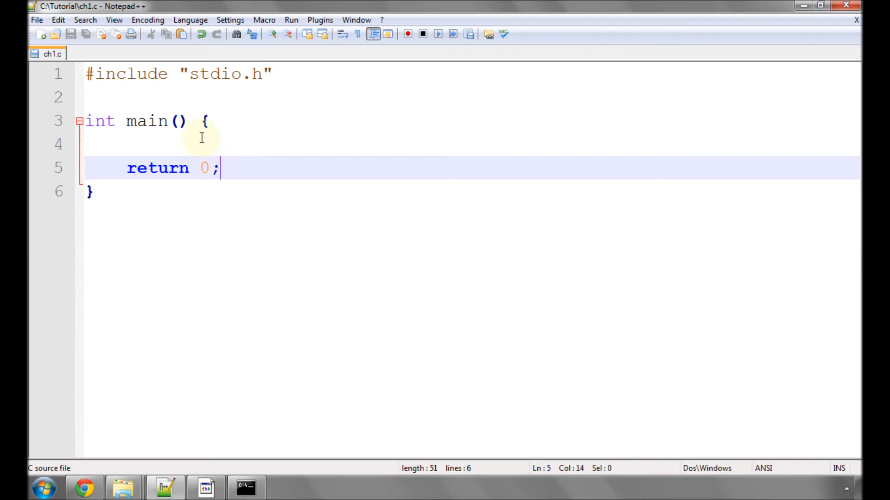
left_click_drag(188, 122, 83, 122)
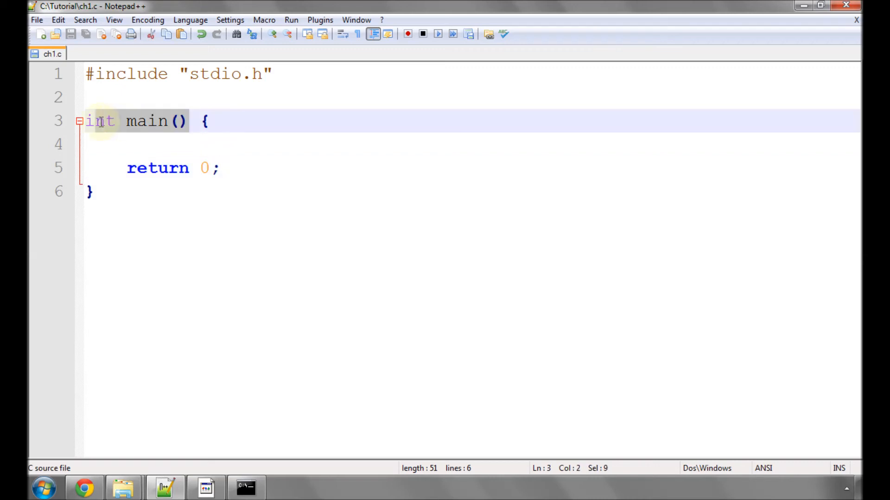
left_click_drag(221, 168, 126, 169)
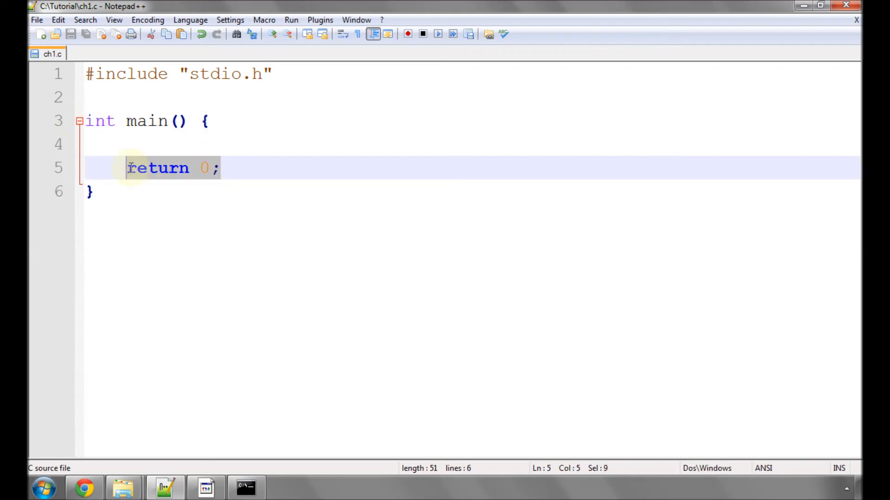
left_click(235, 123)
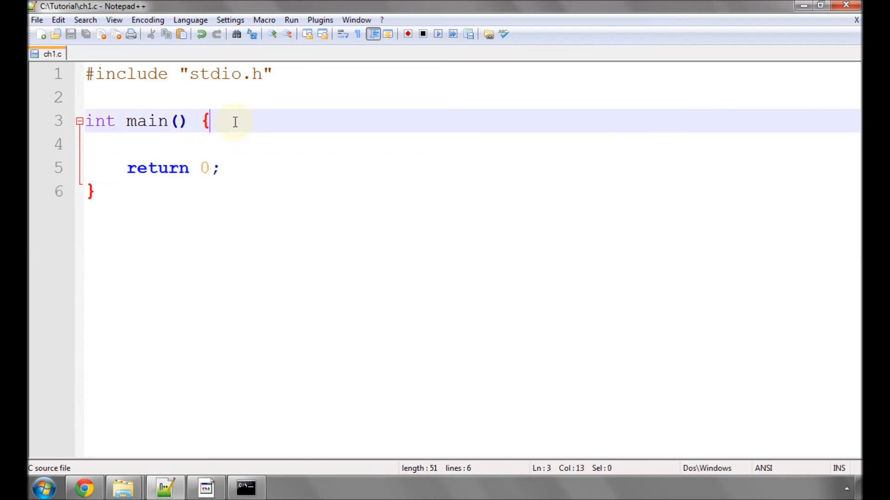
key("Return")
key("Return")
- Write an indented printf("Wow it has worked!"); line inside main above return 0
key("Tab")
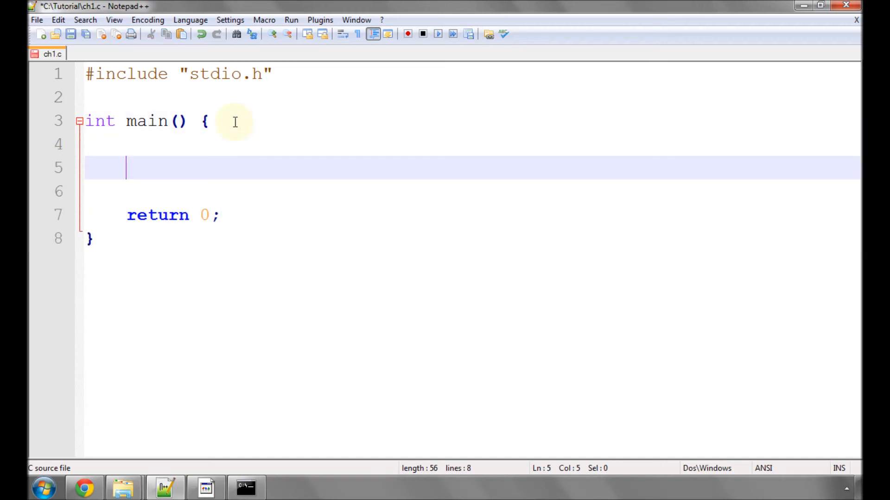
type("pr")
type("in")
type("tf()")
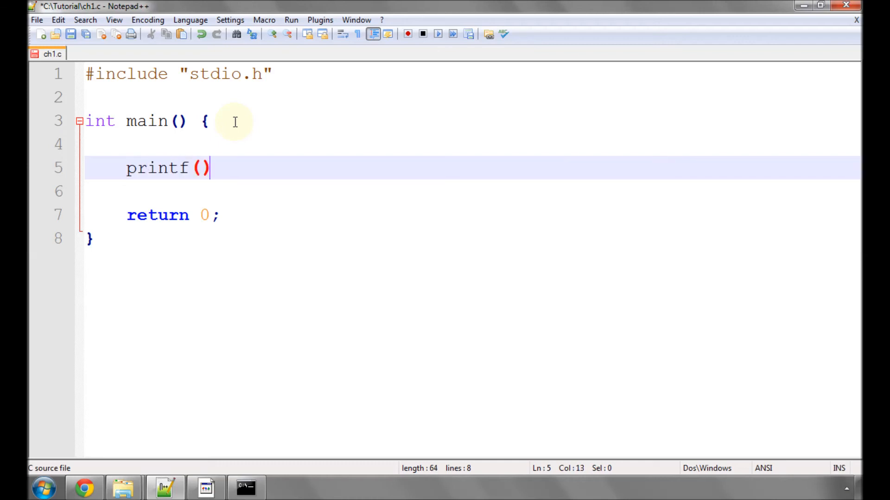
key("Left")
type("\"")
key("shift+Right")
type("\"")
type(")")
key("Left")
key("Left")
type("Wow it ha")
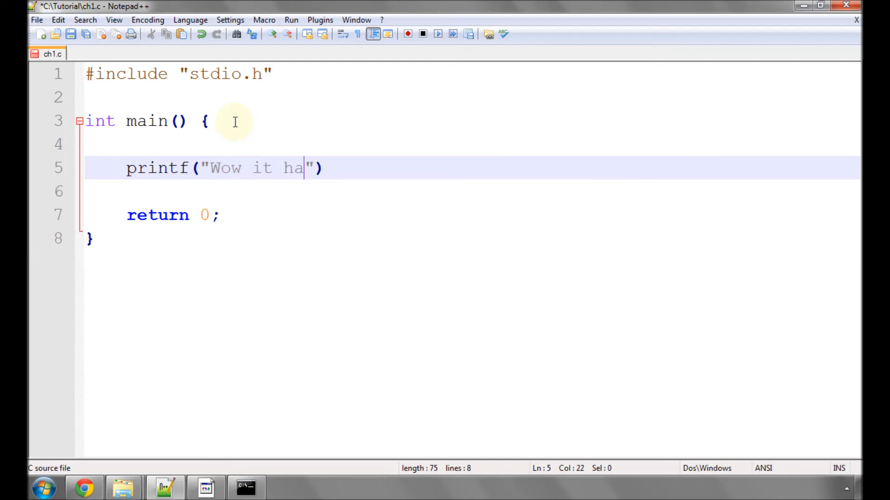
type("s worked!")
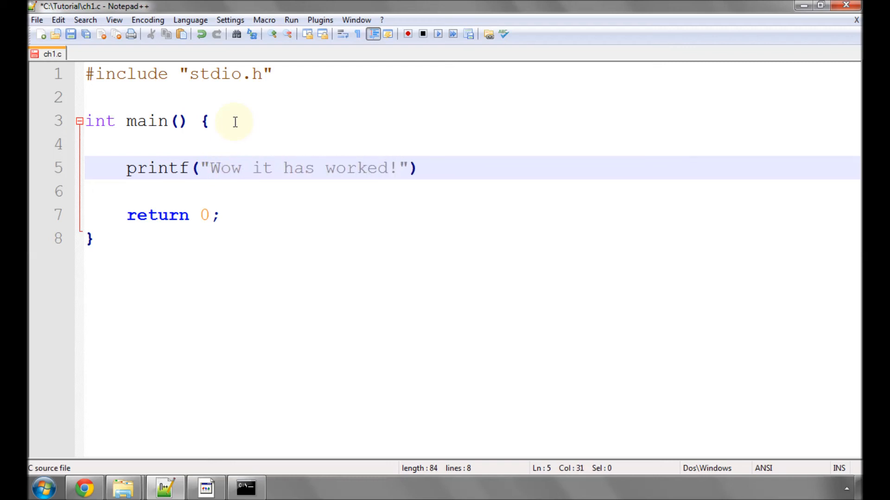
key("Right")
key("Right")
type(";")
- Review the printf call and its message string by highlighting them on line 5
left_click_drag(421, 169, 128, 169)
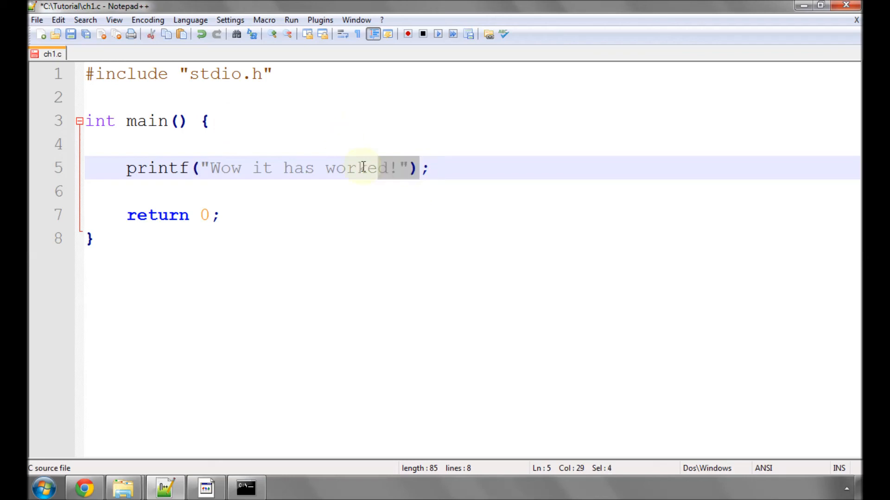
left_click(128, 168)
double_click(128, 167)
left_click(156, 143)
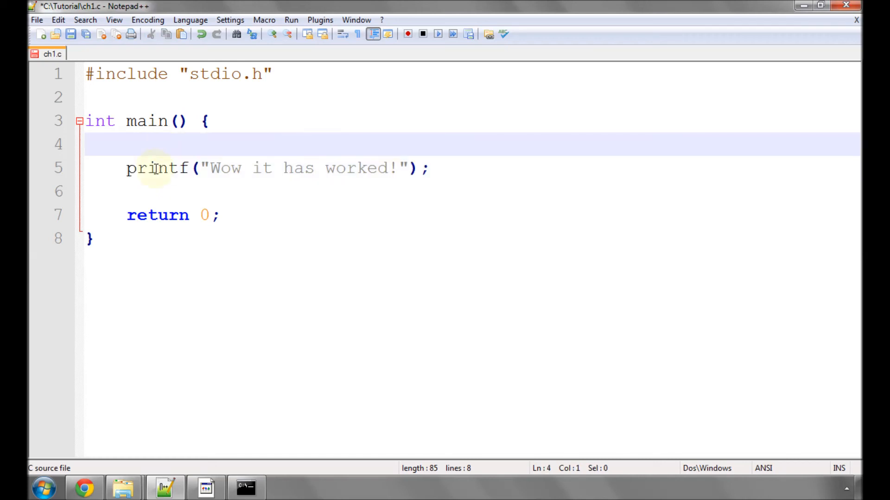
double_click(154, 169)
left_click(200, 169)
left_click_drag(200, 169, 407, 171)
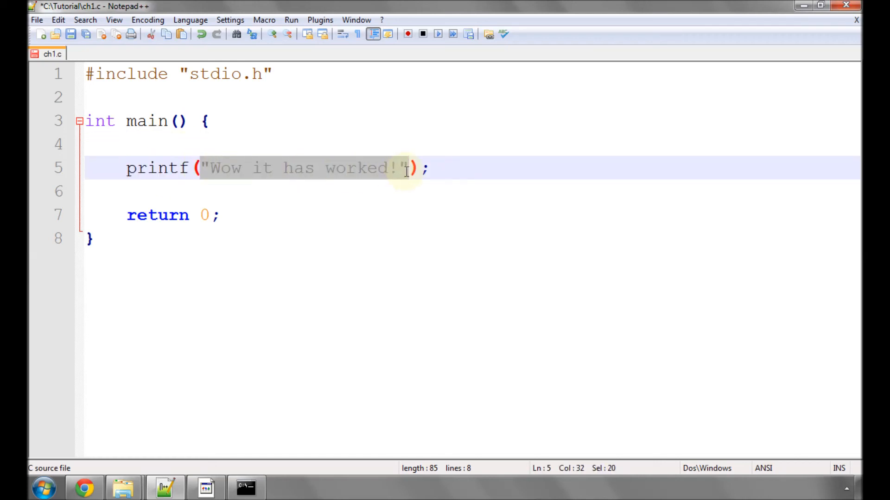
left_click(309, 145)
left_click_drag(210, 168, 399, 168)
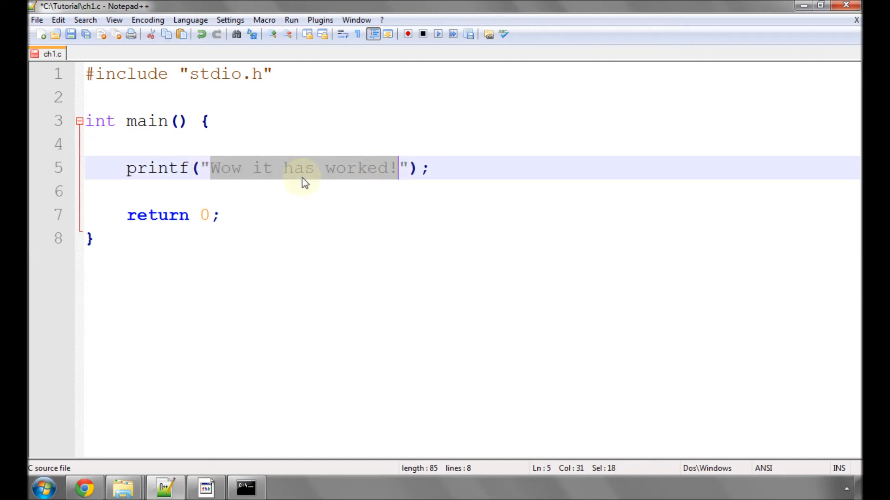
left_click(399, 167)
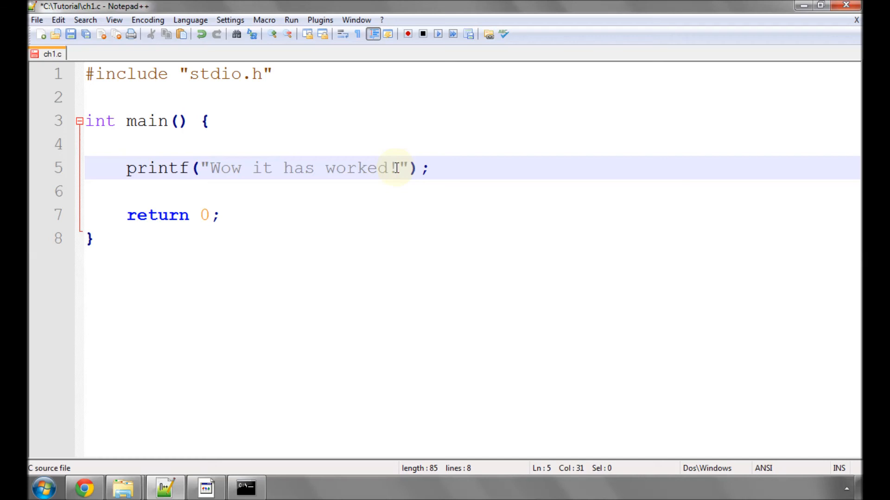
- Highlight the main header, the printf statement, stdio.h and return 0; in turn
left_click_drag(201, 121, 85, 122)
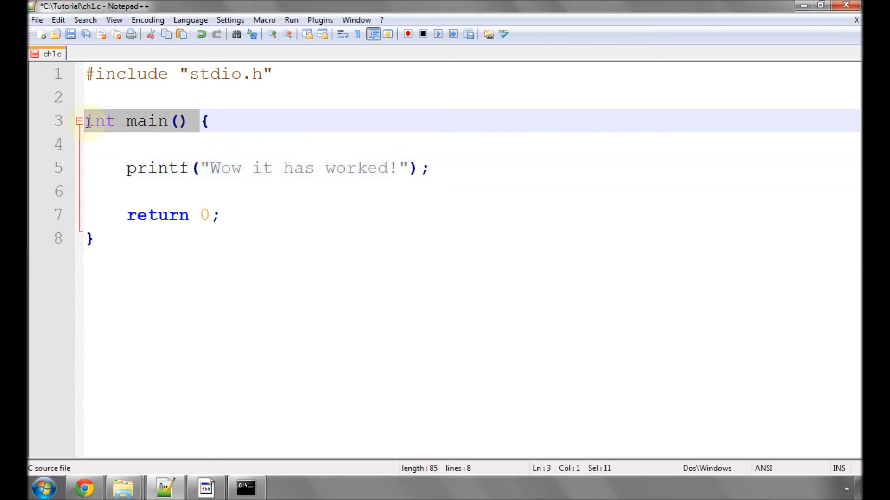
left_click(125, 144)
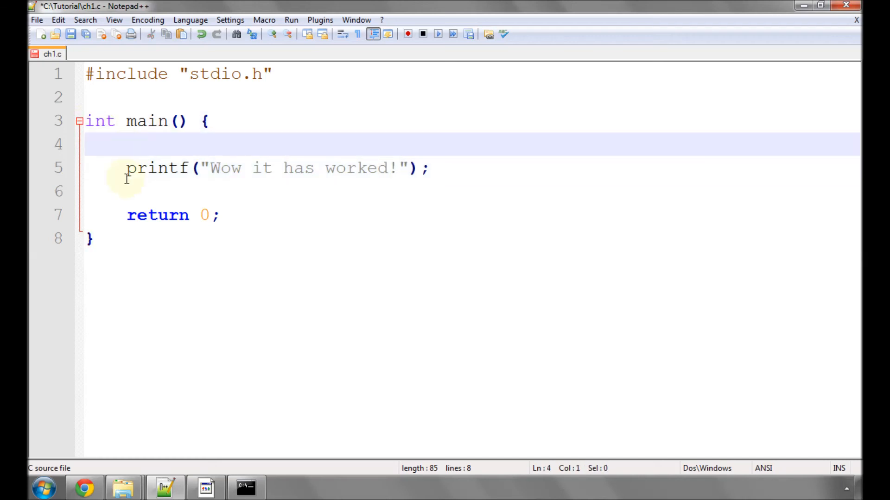
left_click_drag(126, 168, 430, 167)
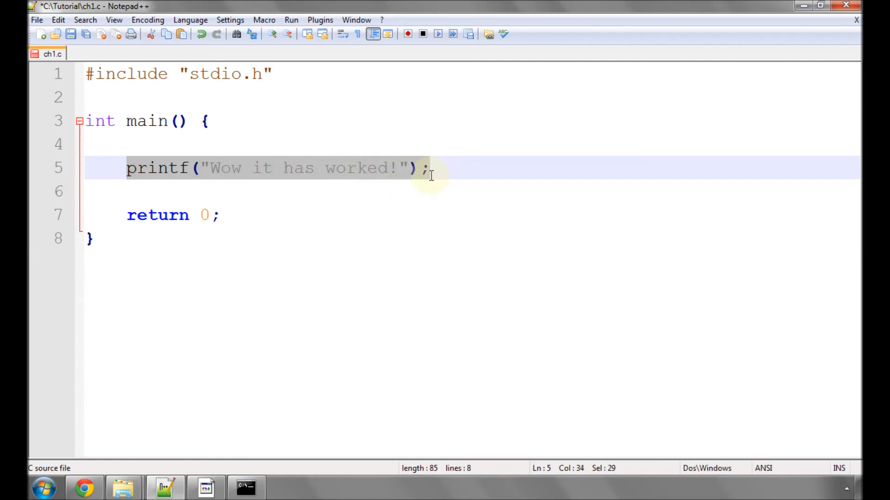
left_click(184, 144)
double_click(159, 168)
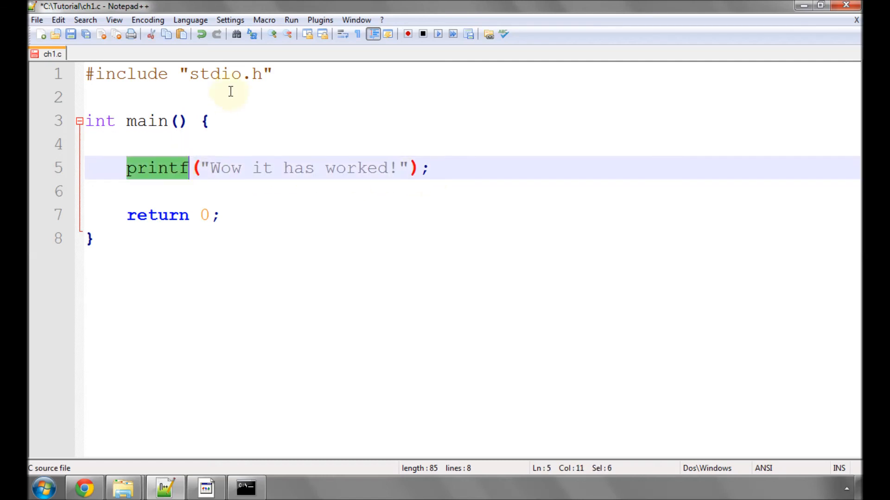
left_click_drag(263, 74, 189, 74)
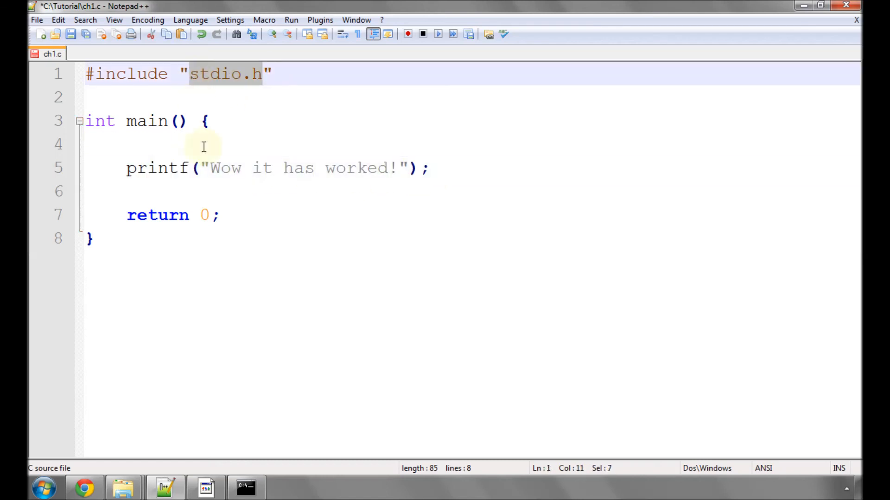
left_click_drag(202, 169, 408, 168)
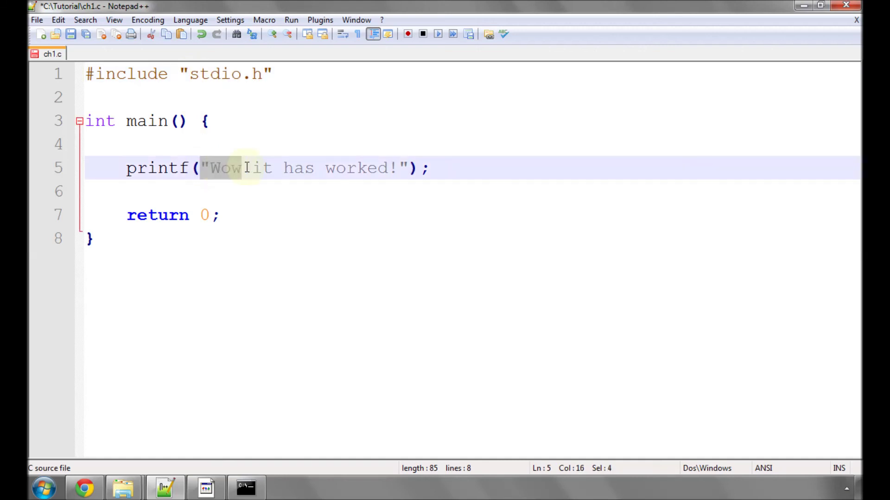
left_click(341, 144)
left_click(180, 193)
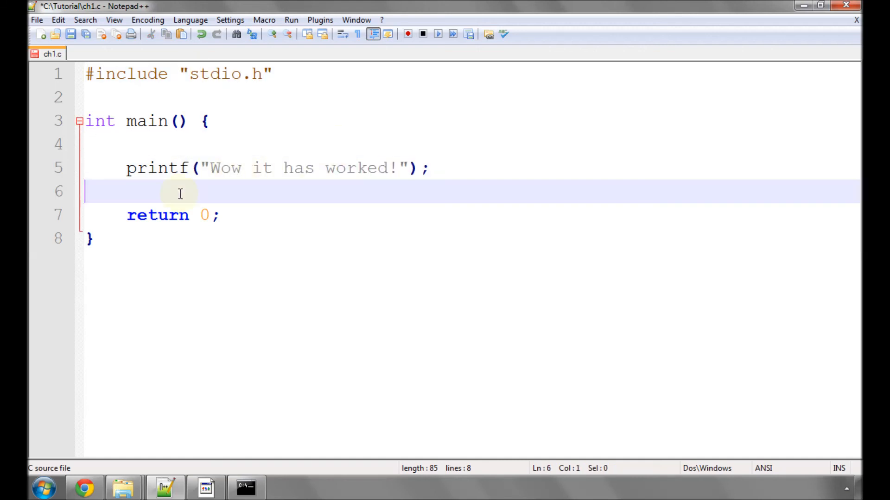
left_click_drag(226, 216, 127, 217)
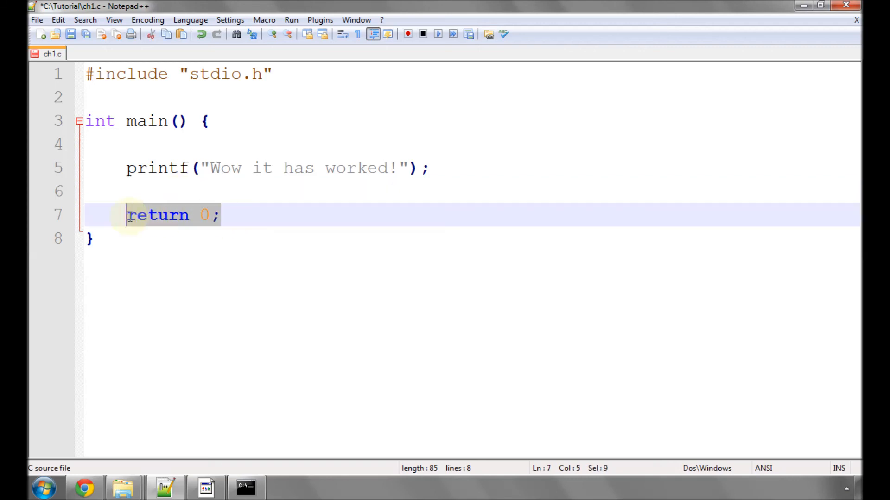
- Save ch1.c with the new printf line
left_click(70, 34)
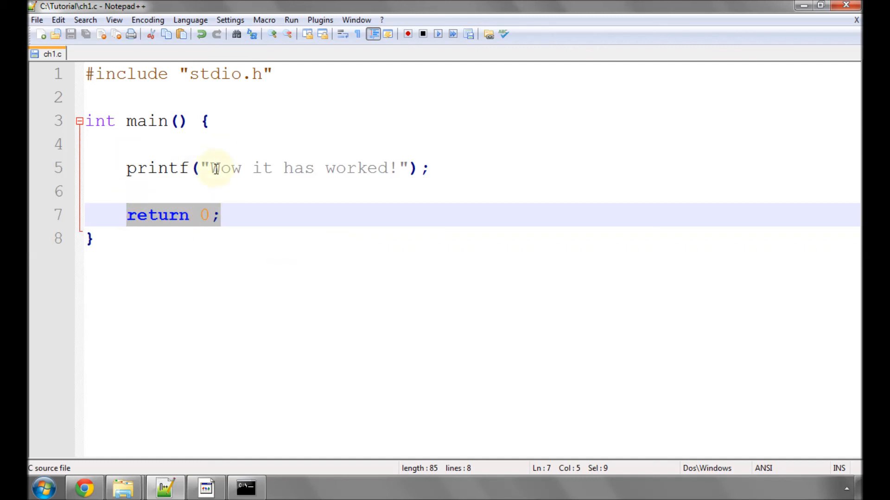
left_click_drag(211, 168, 388, 168)
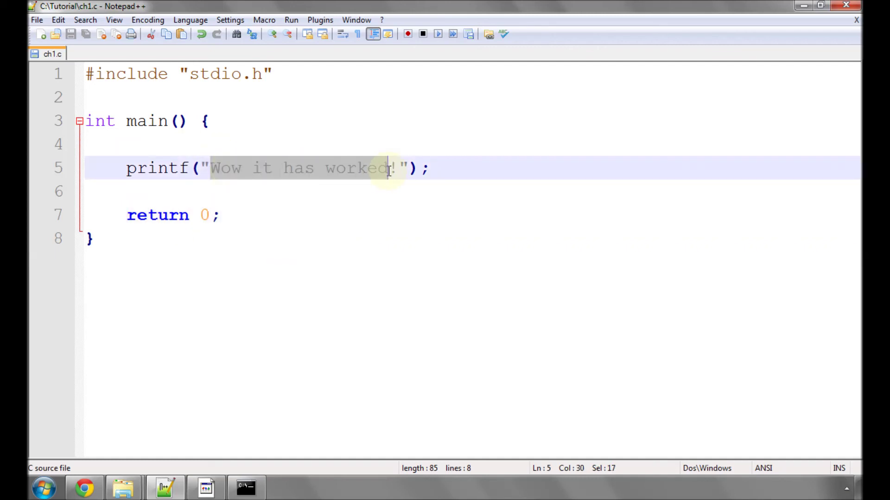
- Compile with gcc ch1.c -o ch1 in cmd and run dir to see ch1.exe listed
left_click(246, 489)
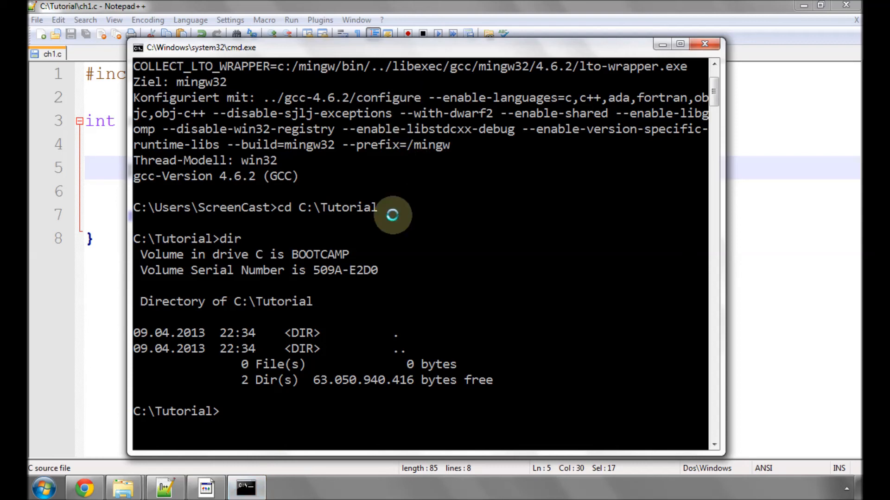
scroll(393, 215, "down", 3)
scroll(393, 215, "down", 2)
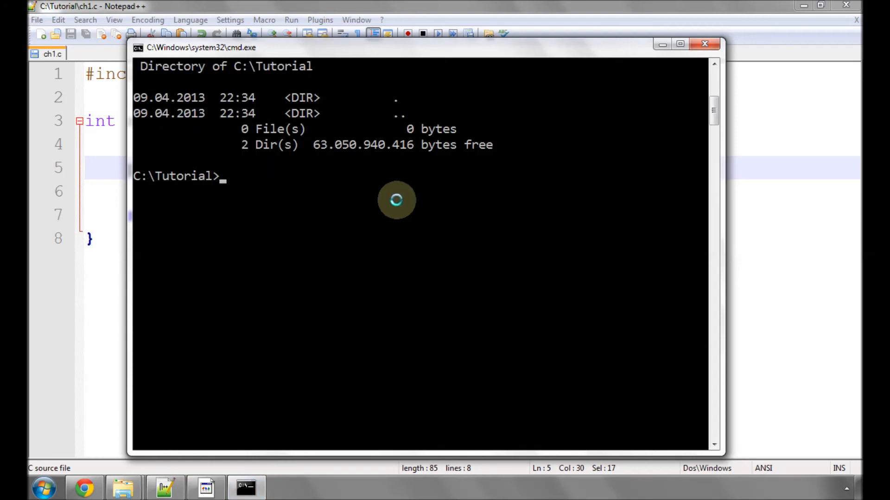
type("gcc")
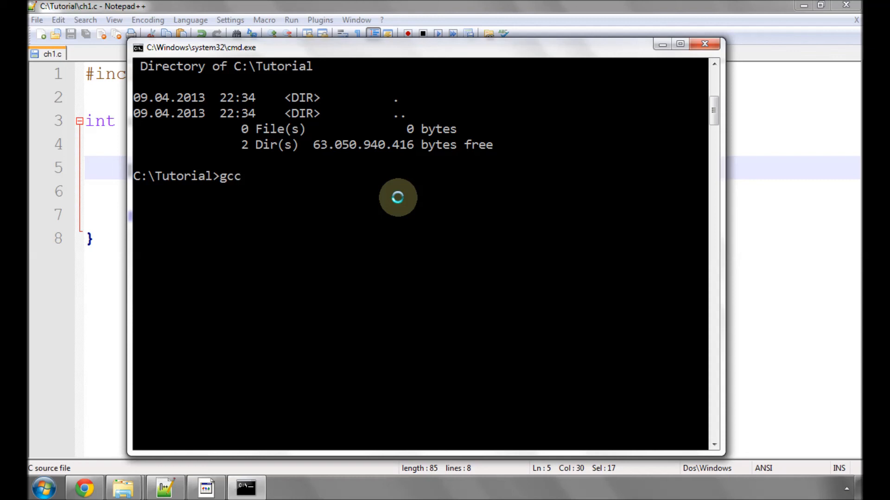
type(" ch1.")
type("c")
type("-")
type("o")
type("ch")
type("1")
key("Return")
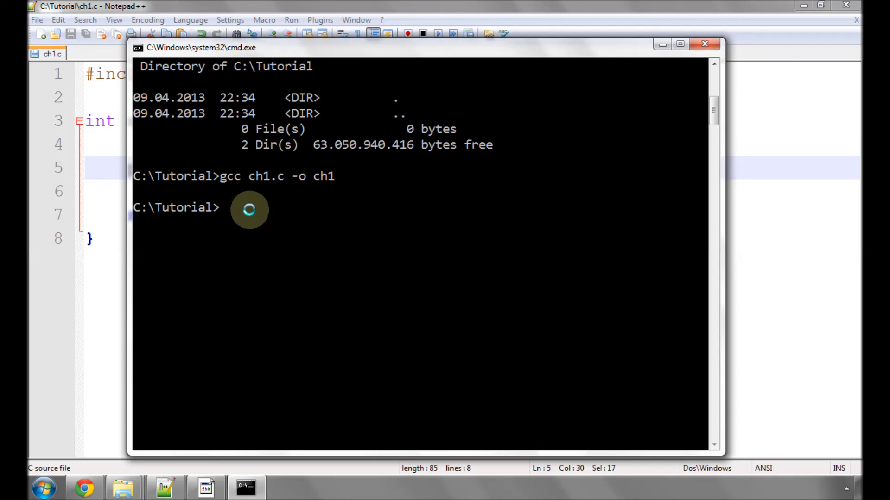
type("dir")
key("Return")
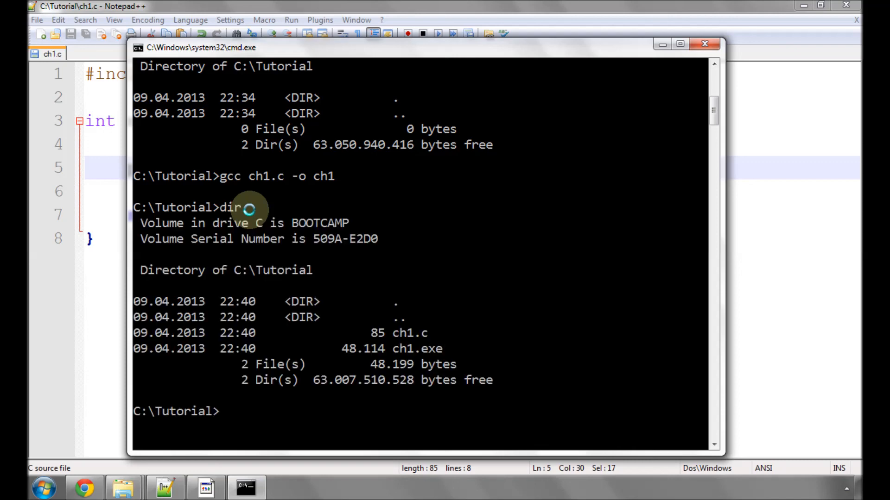
scroll(250, 208, "down", 2)
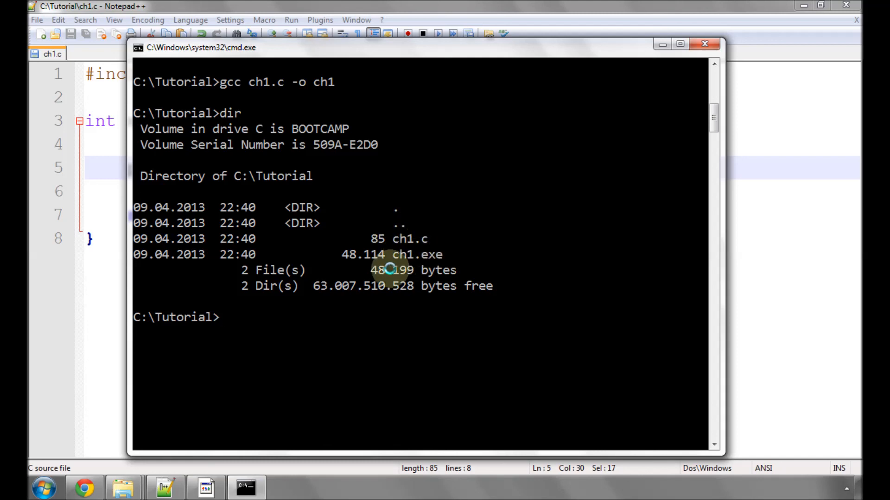
left_click(124, 488)
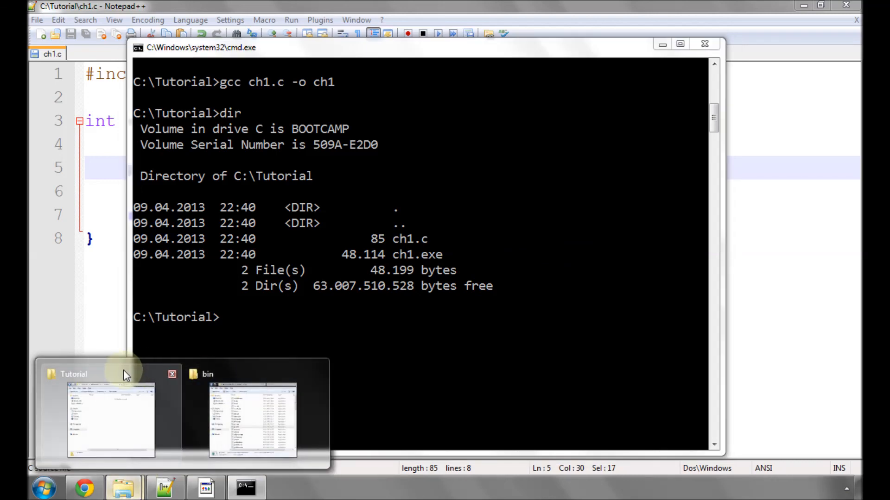
left_click(198, 375)
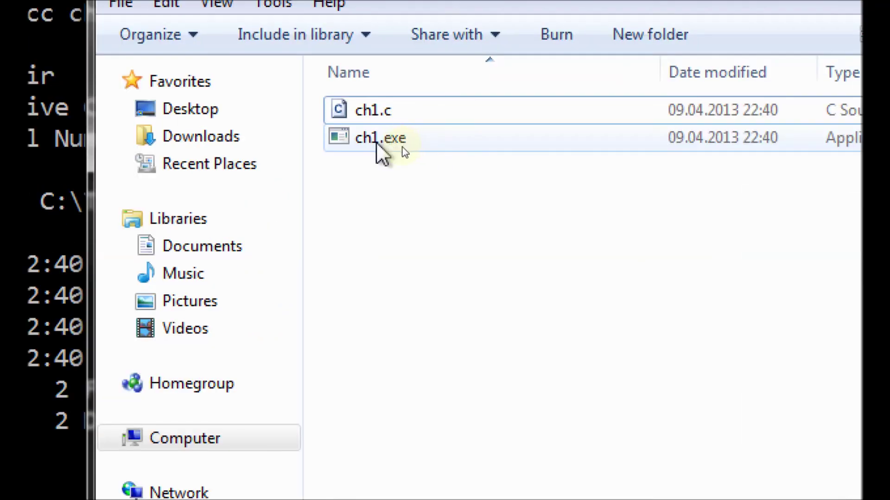
left_click(405, 145)
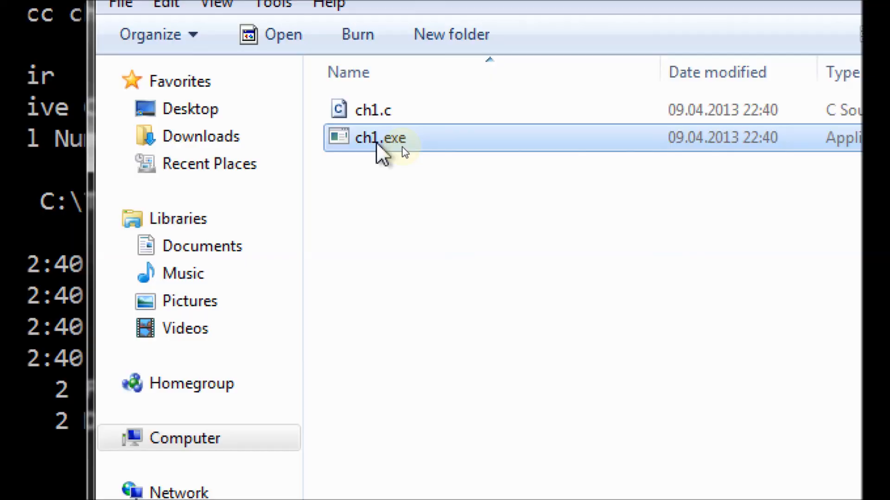
left_click(230, 49)
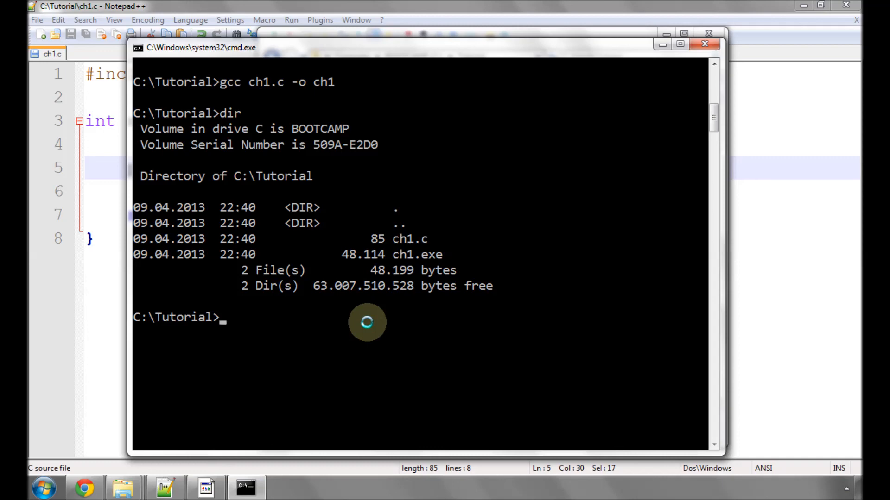
type("ch1")
- Run ch1 so the console prints Wow it has worked!
key("Return")
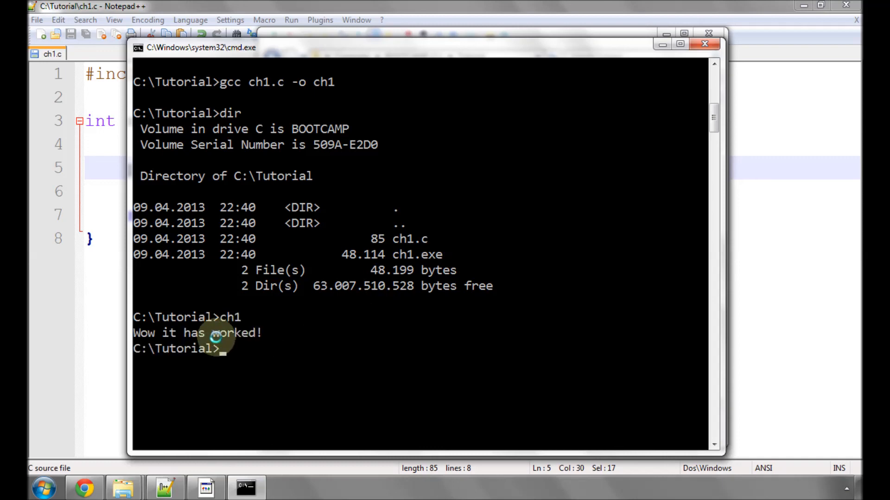
scroll(216, 337, "down", 2)
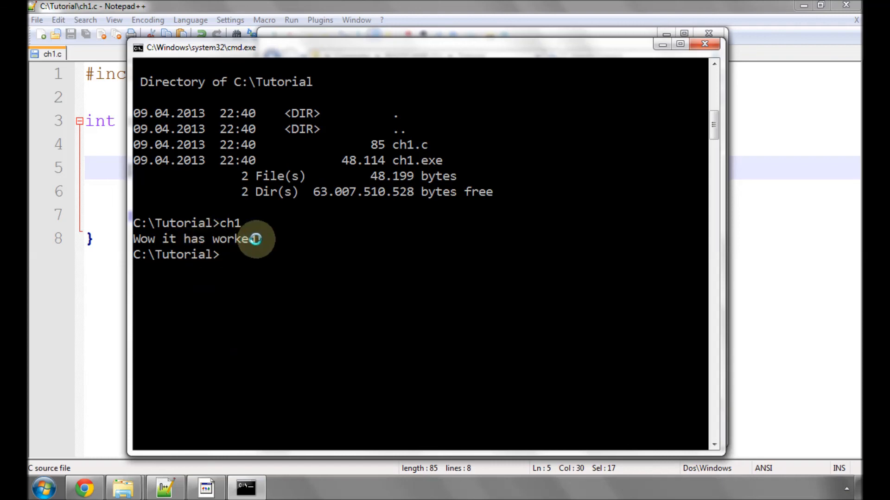